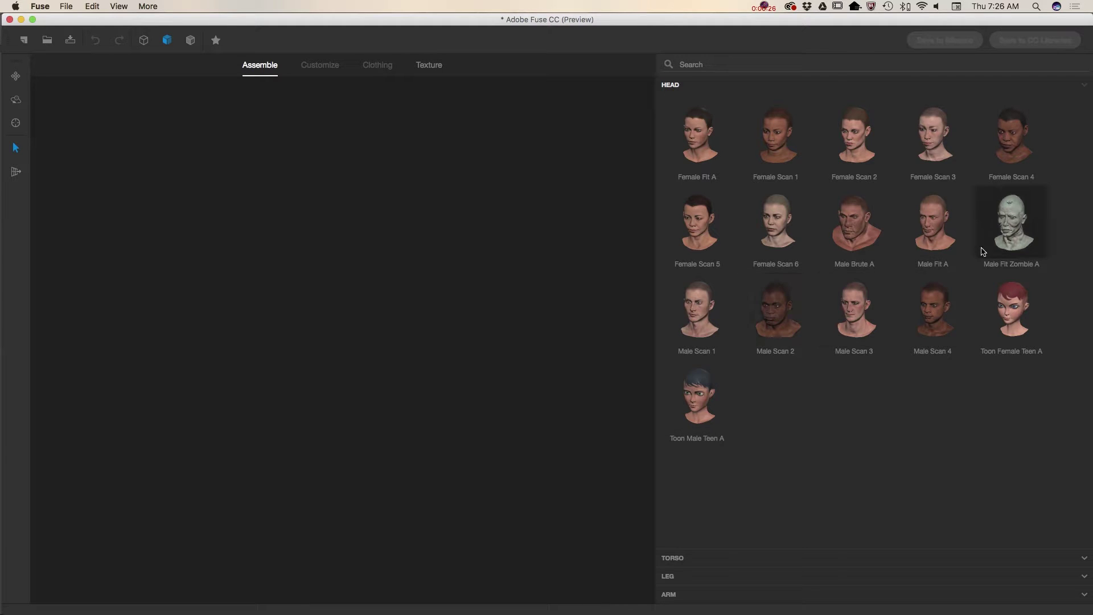
Apply the Male Fit Zombie A head, torso, legs and arms to build the body
{"action": "left_click", "coordinate": [1012, 229]}
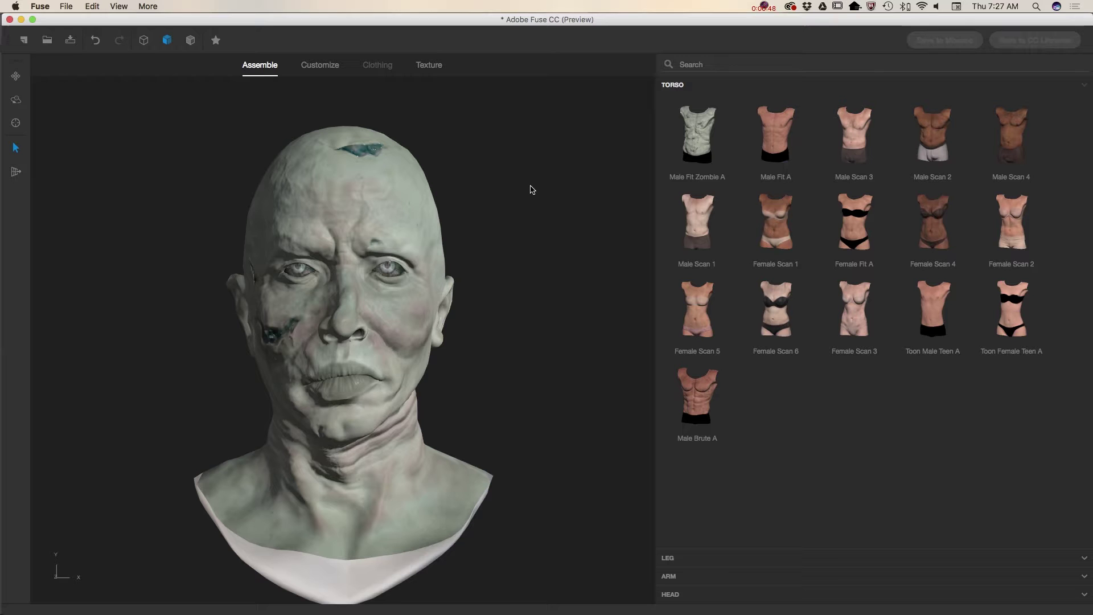
{"action": "left_click", "coordinate": [705, 162]}
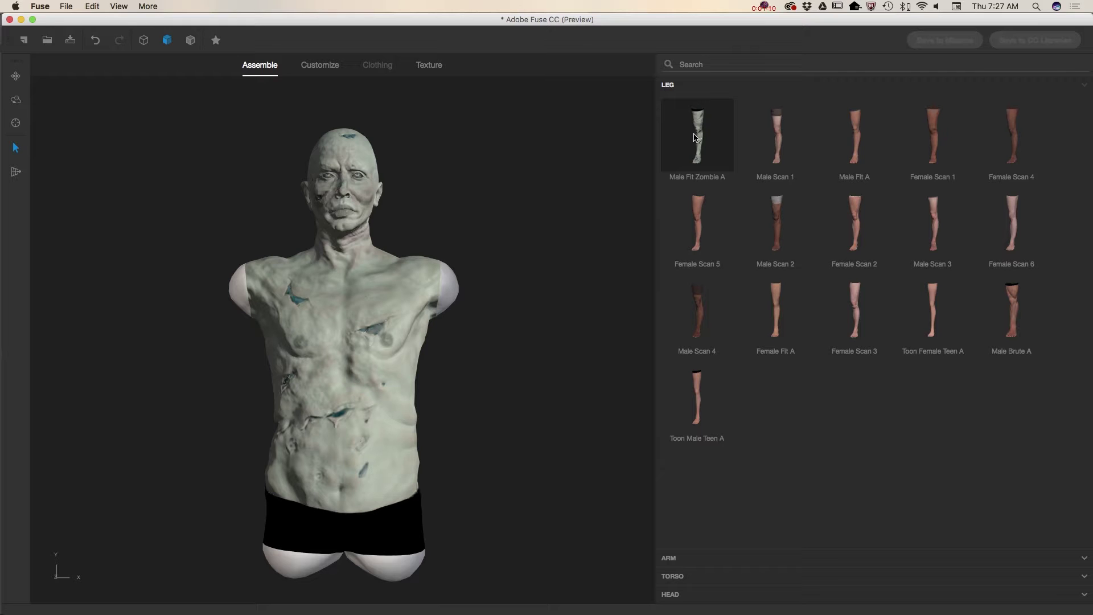
{"action": "left_click", "coordinate": [708, 141]}
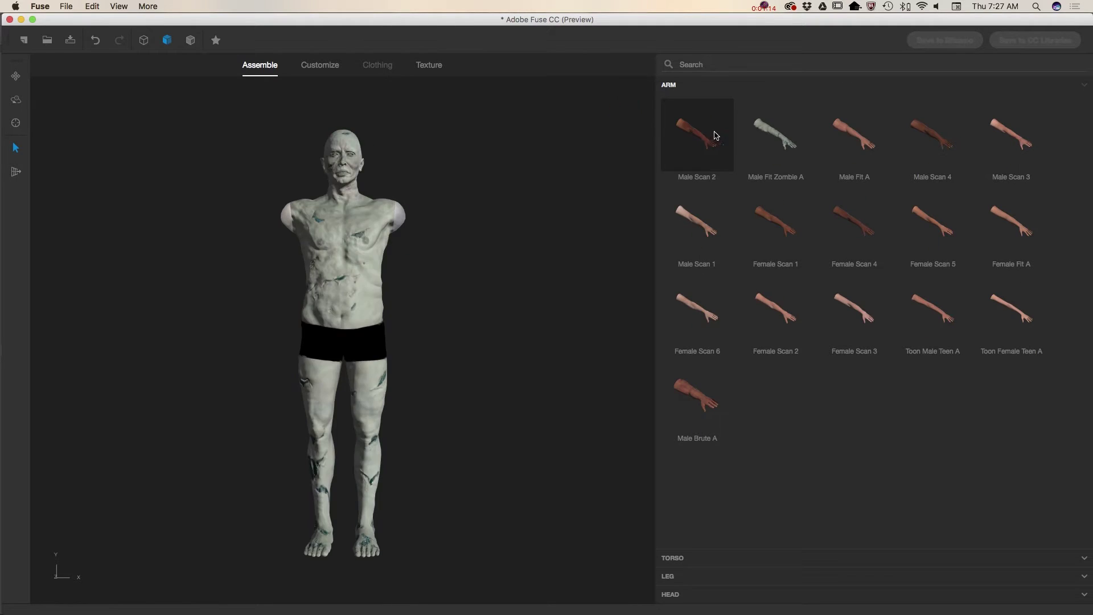
{"action": "left_click", "coordinate": [770, 135]}
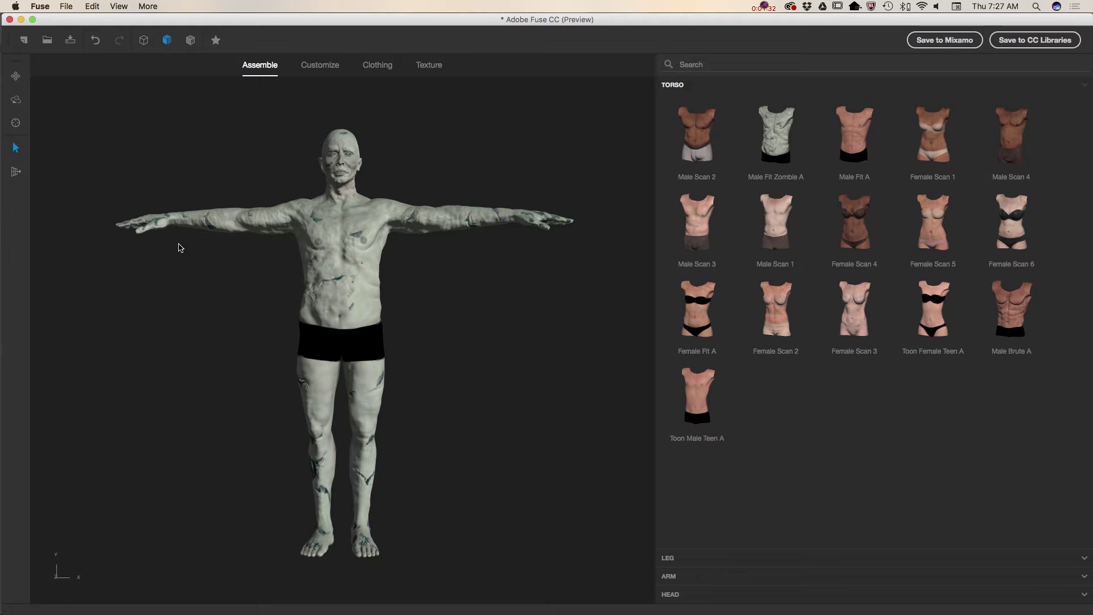
Set torso Chest Out/In 97, Clavicles Down/Up -100, smaller pecs, Love Handles In/Out -100, Down/Up -74
{"action": "left_click", "coordinate": [320, 68]}
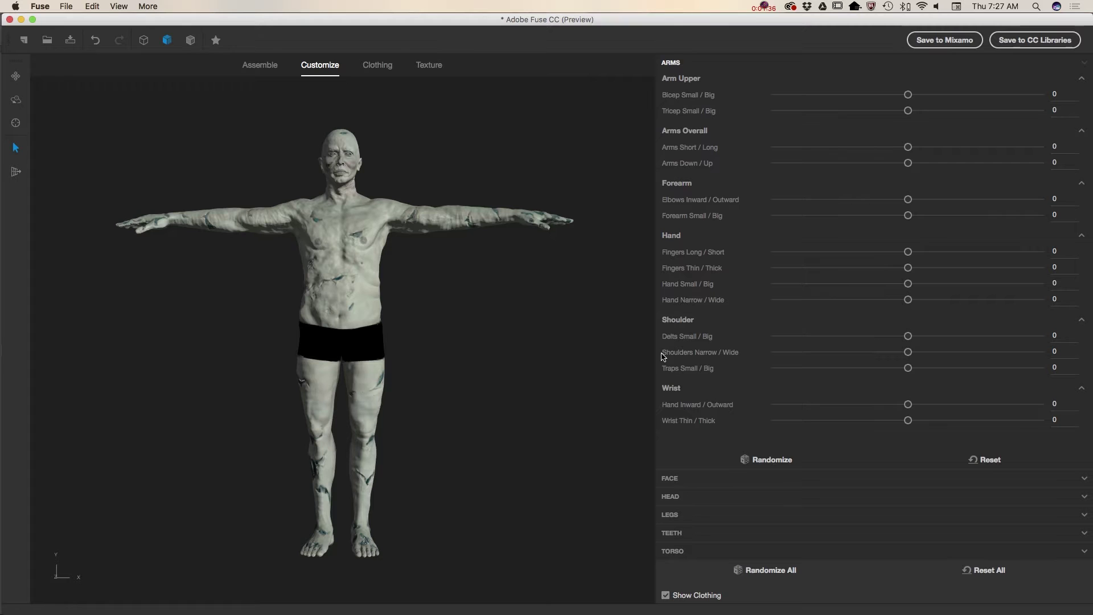
{"action": "left_click", "coordinate": [673, 553]}
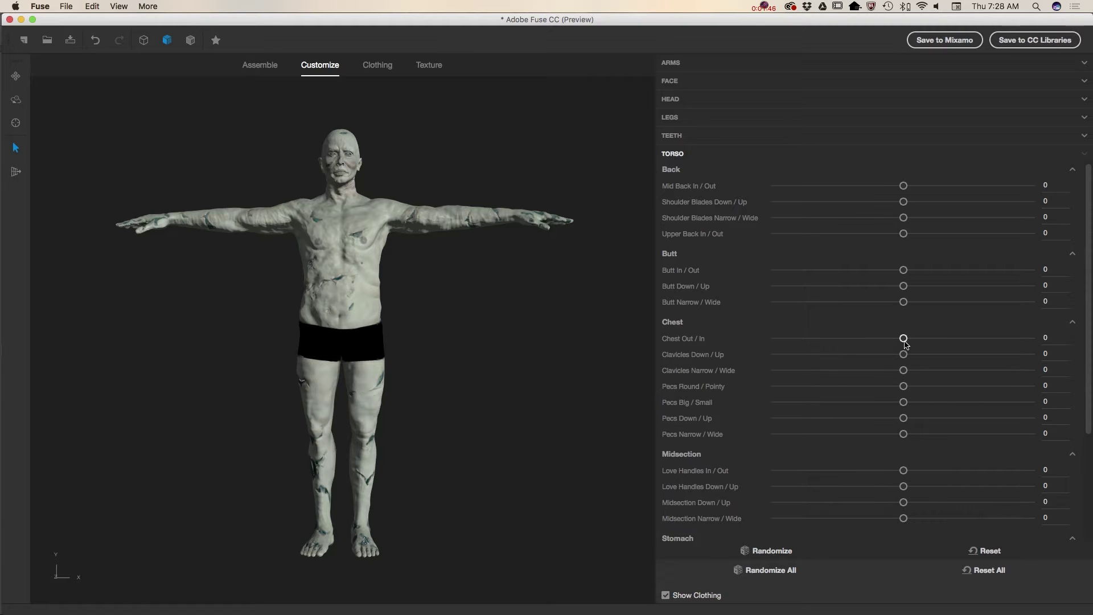
{"action": "left_click_drag", "start_coordinate": [905, 340], "coordinate": [1034, 361]}
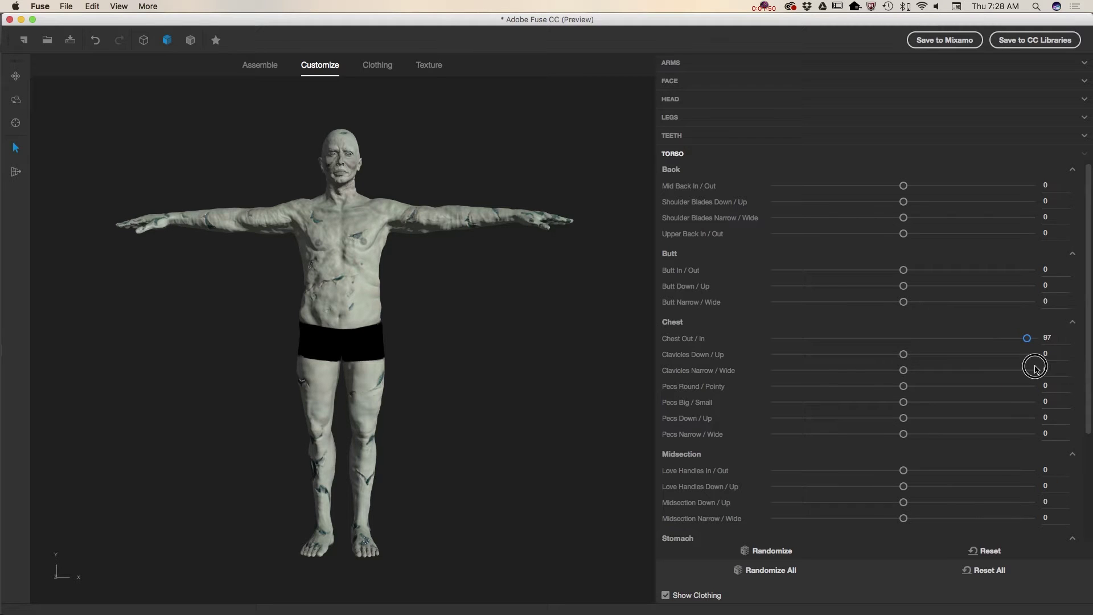
{"action": "left_click_drag", "start_coordinate": [904, 355], "coordinate": [773, 356]}
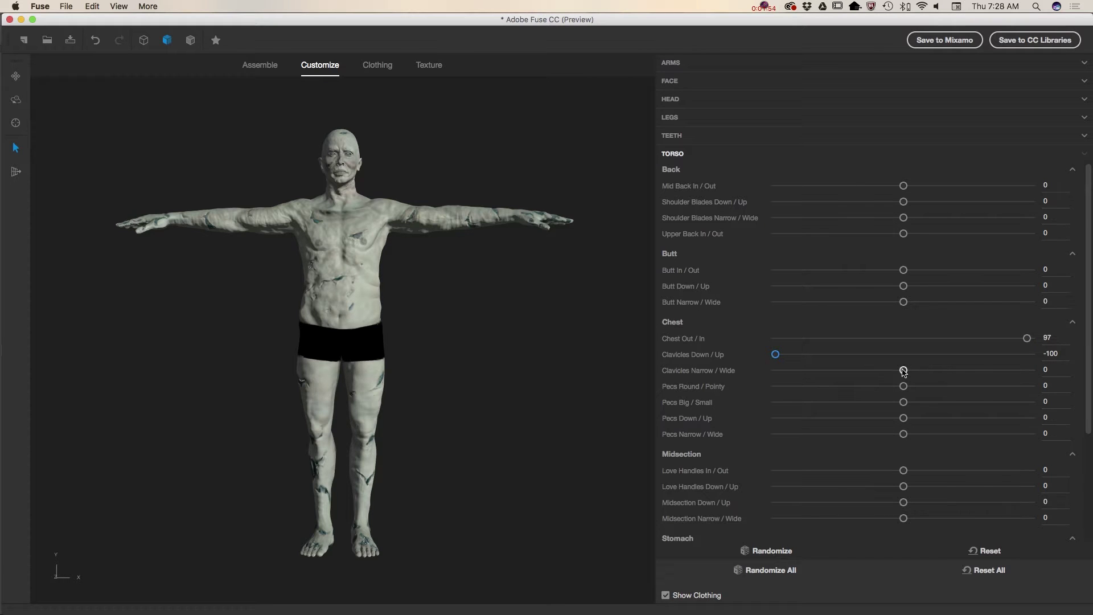
{"action": "left_click_drag", "start_coordinate": [905, 370], "coordinate": [1001, 403]}
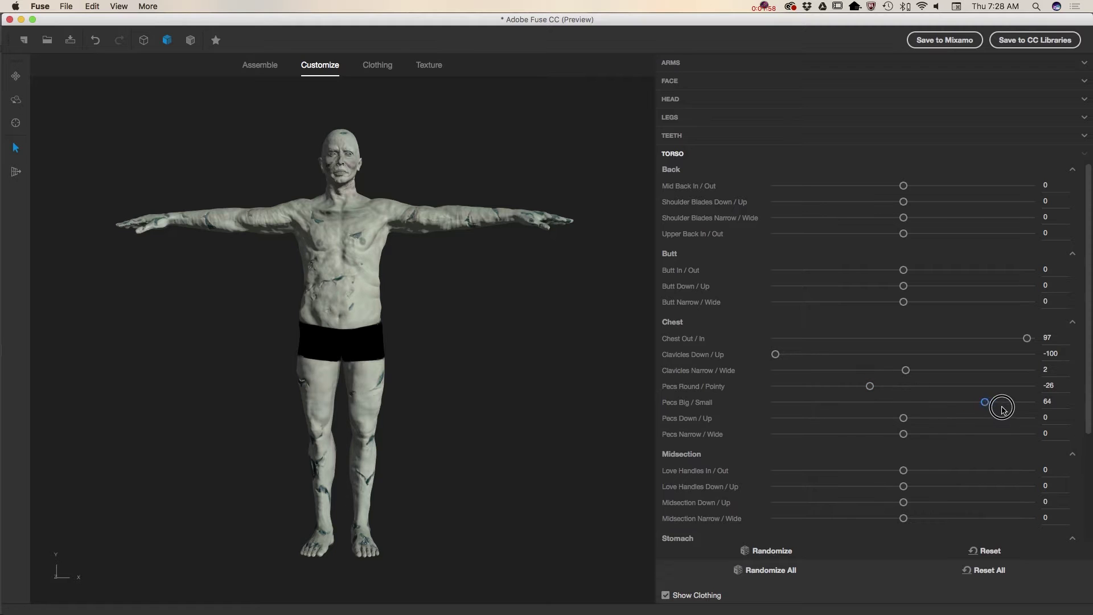
{"action": "left_click_drag", "start_coordinate": [904, 419], "coordinate": [866, 434]}
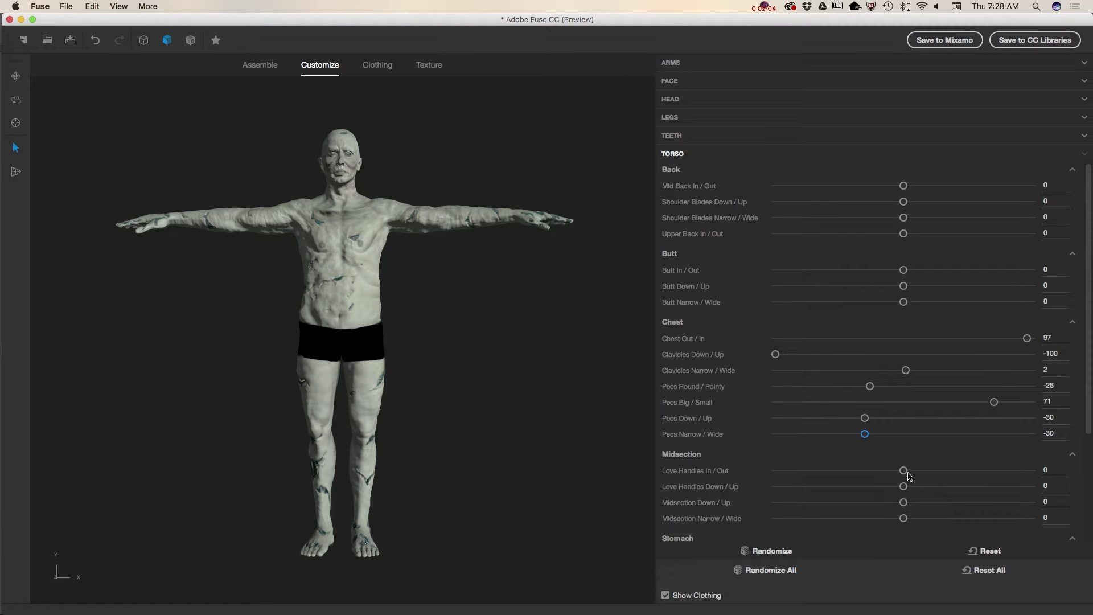
{"action": "left_click_drag", "start_coordinate": [907, 473], "coordinate": [809, 486]}
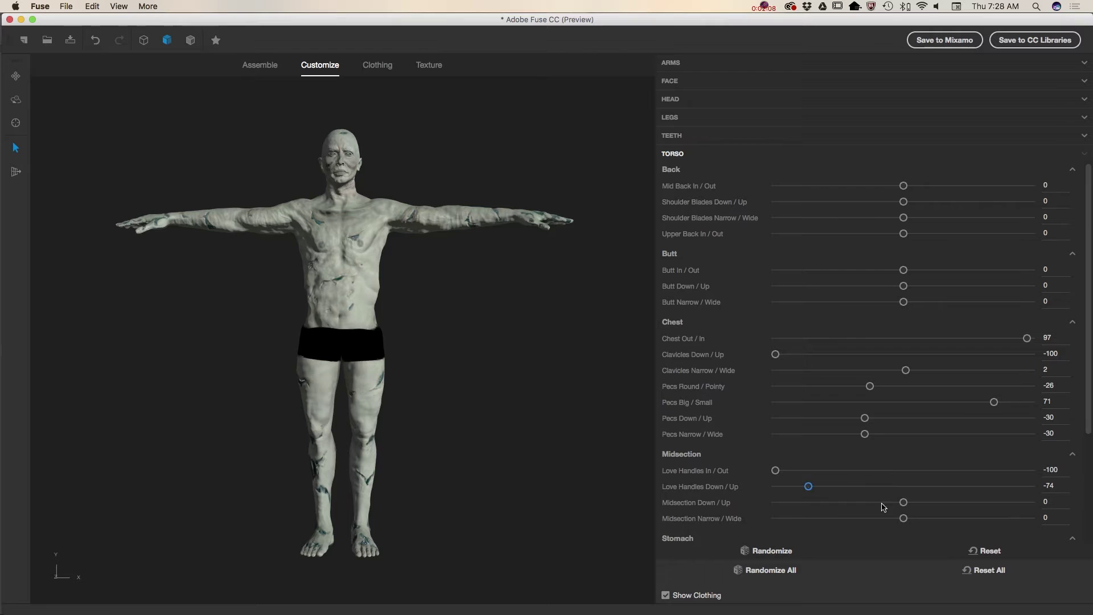
{"action": "left_click", "coordinate": [908, 505]}
Set Knees Thin/Thick -100, Knees Down/Up -10, Legs Narrow/Wide -45 and Calves Thin/Thick -100
{"action": "left_click", "coordinate": [676, 118]}
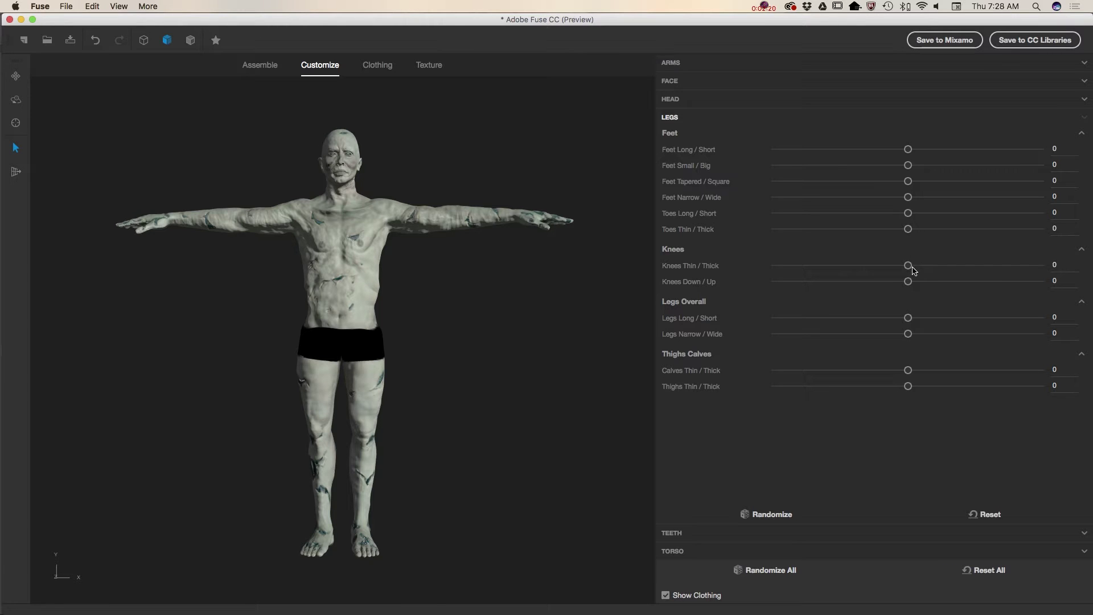
{"action": "mouse_move", "coordinate": [909, 266]}
{"action": "left_mouse_down"}
{"action": "mouse_move", "coordinate": [783, 266]}
{"action": "mouse_move", "coordinate": [815, 280]}
{"action": "mouse_move", "coordinate": [905, 281]}
{"action": "mouse_move", "coordinate": [895, 281]}
{"action": "left_mouse_up"}
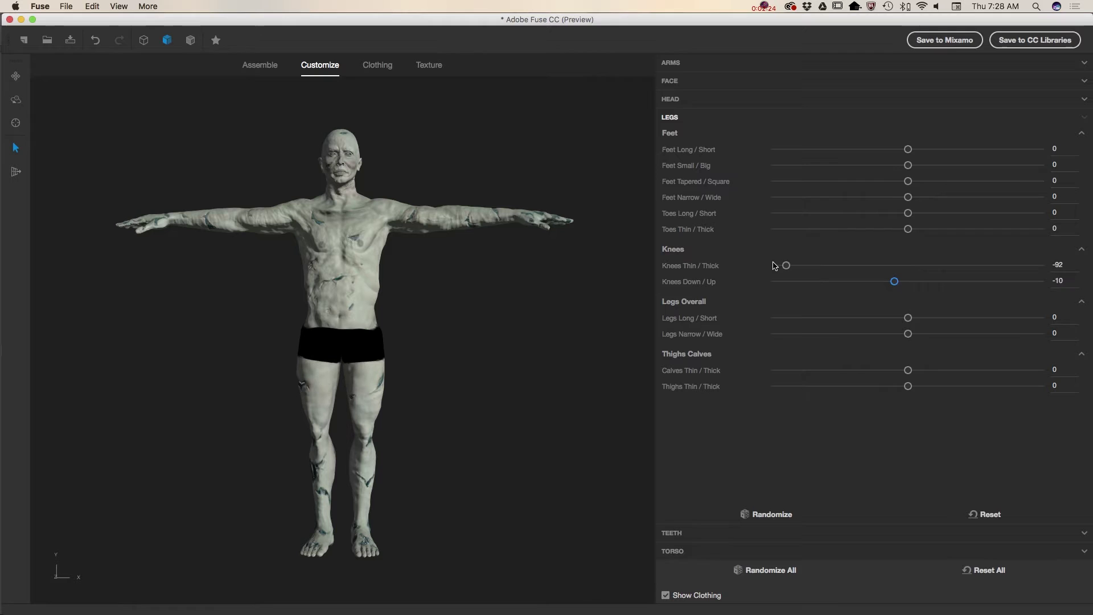
{"action": "left_click_drag", "start_coordinate": [784, 263], "coordinate": [775, 266]}
{"action": "left_click_drag", "start_coordinate": [908, 318], "coordinate": [848, 334]}
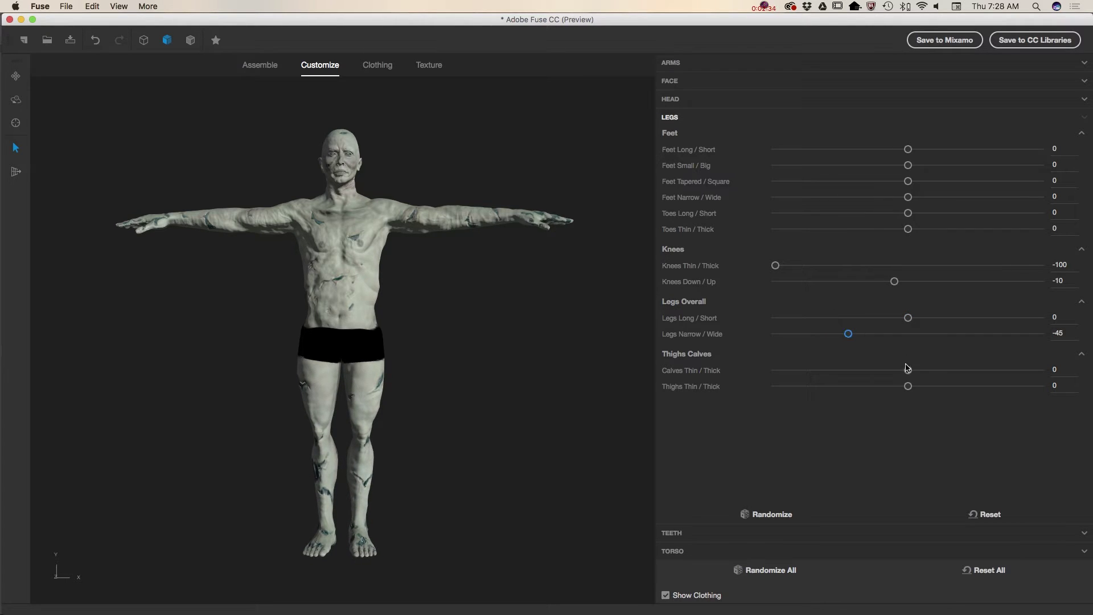
{"action": "left_click_drag", "start_coordinate": [907, 369], "coordinate": [774, 370]}
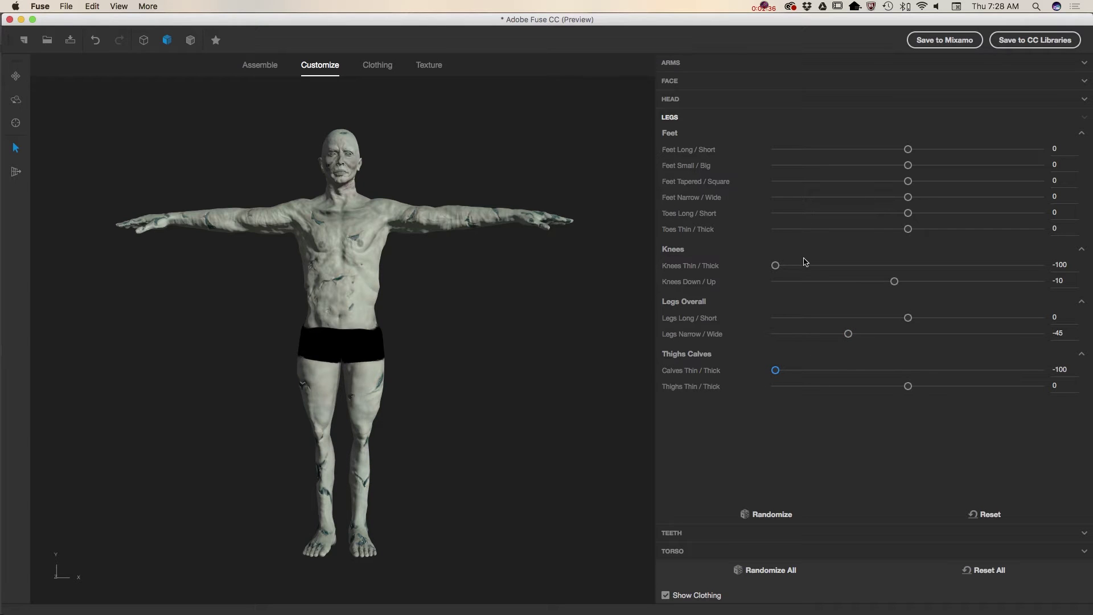
Set Bicep, Tricep and Forearm Small/Big to -100 and Elbows Inward/Outward to -12
{"action": "left_click", "coordinate": [672, 64]}
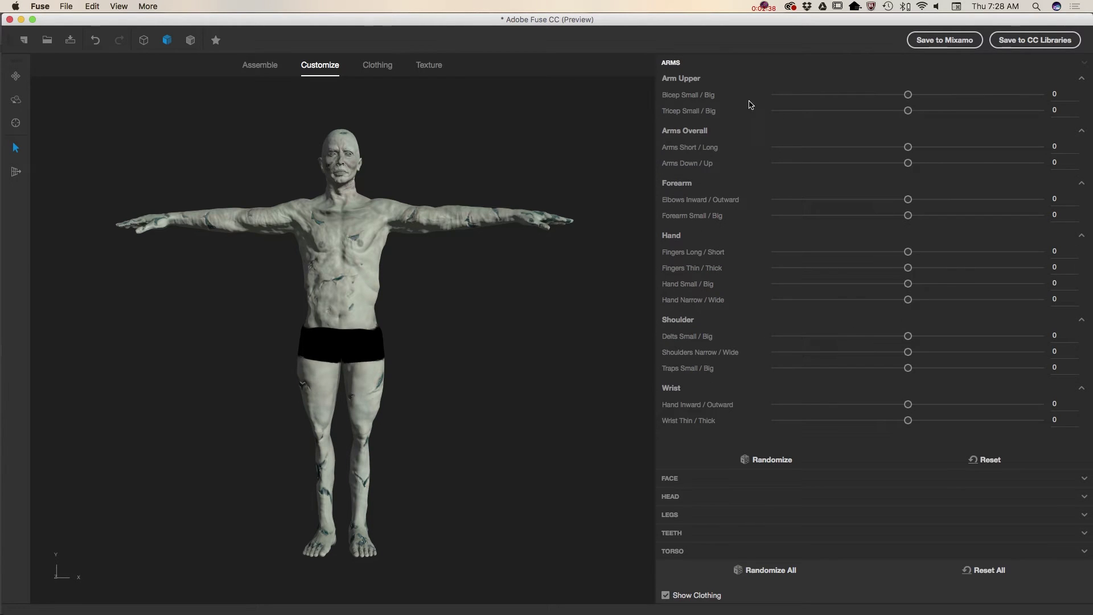
{"action": "left_click_drag", "start_coordinate": [906, 95], "coordinate": [764, 97]}
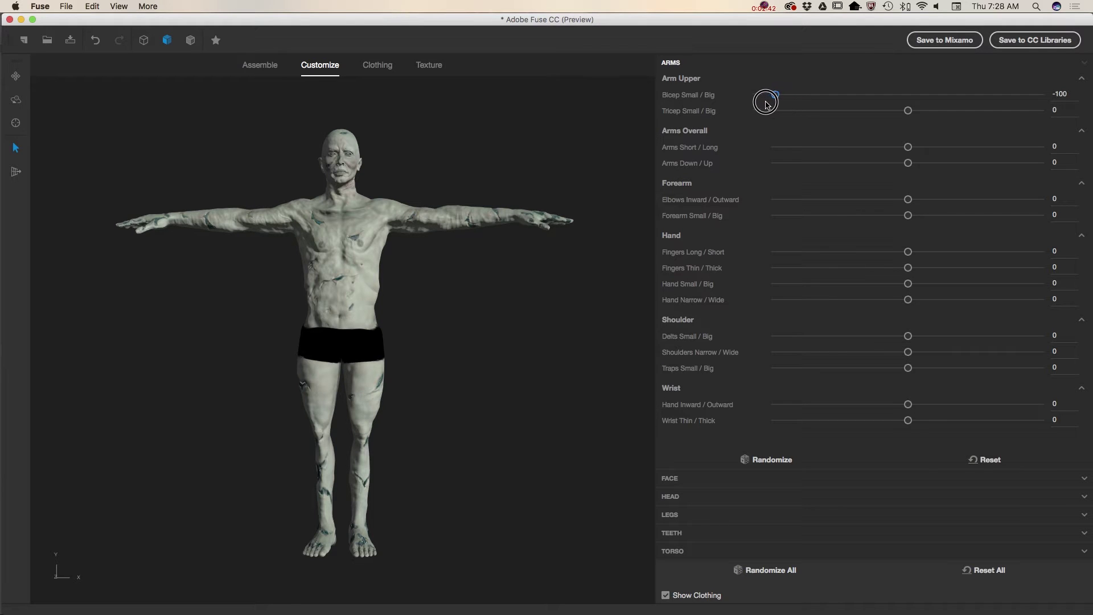
{"action": "left_click_drag", "start_coordinate": [908, 111], "coordinate": [782, 121]}
{"action": "left_click_drag", "start_coordinate": [909, 198], "coordinate": [772, 218]}
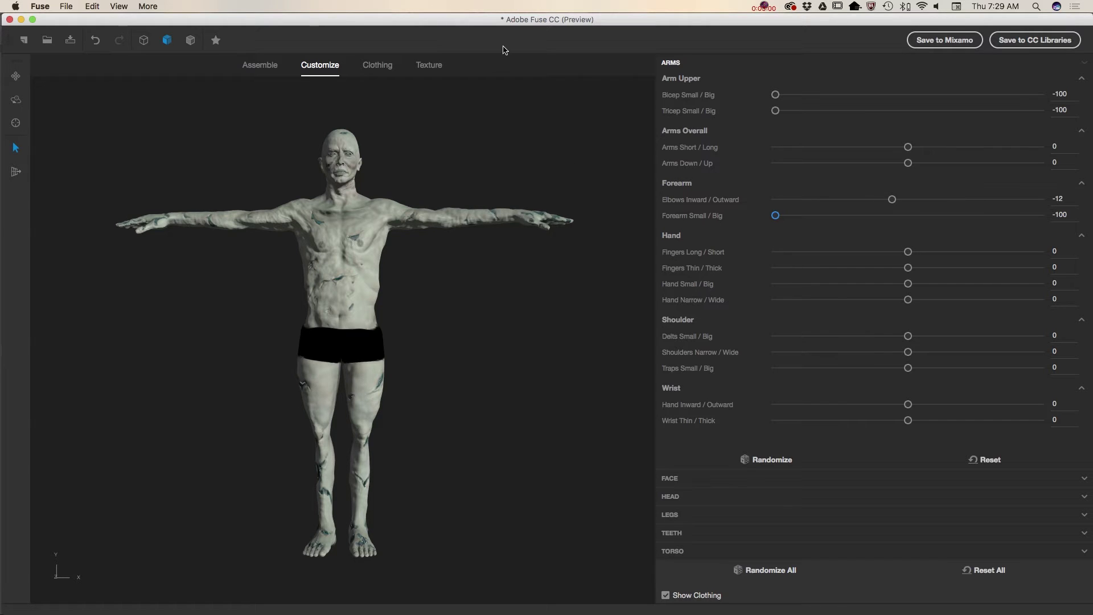
Open the Select Color dialog for the zombie body's Skin Color in the Texture tab
{"action": "left_click", "coordinate": [429, 67]}
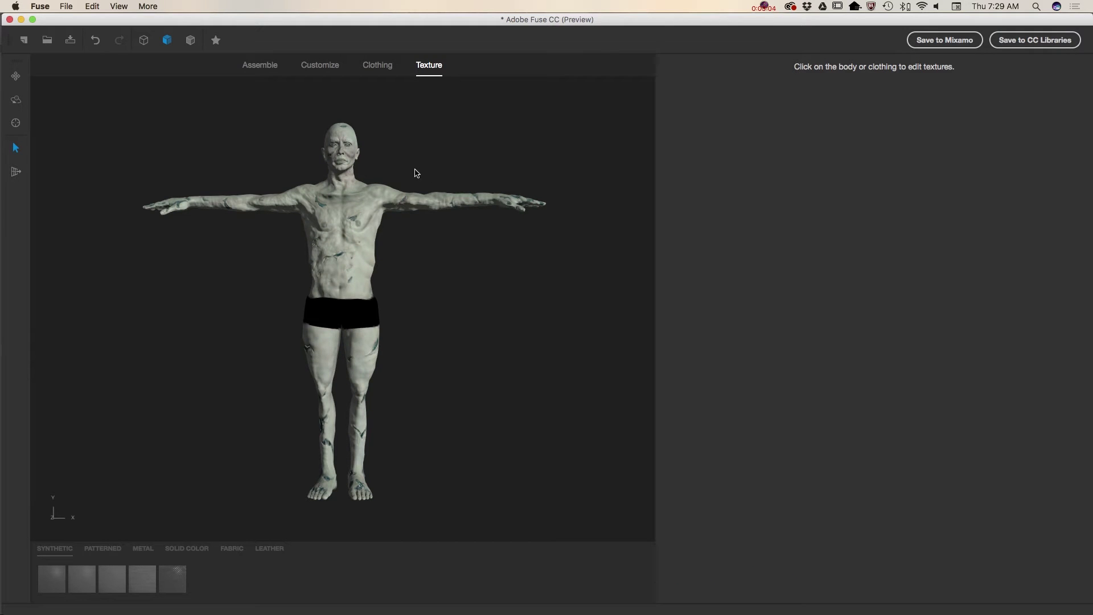
{"action": "left_click", "coordinate": [362, 242]}
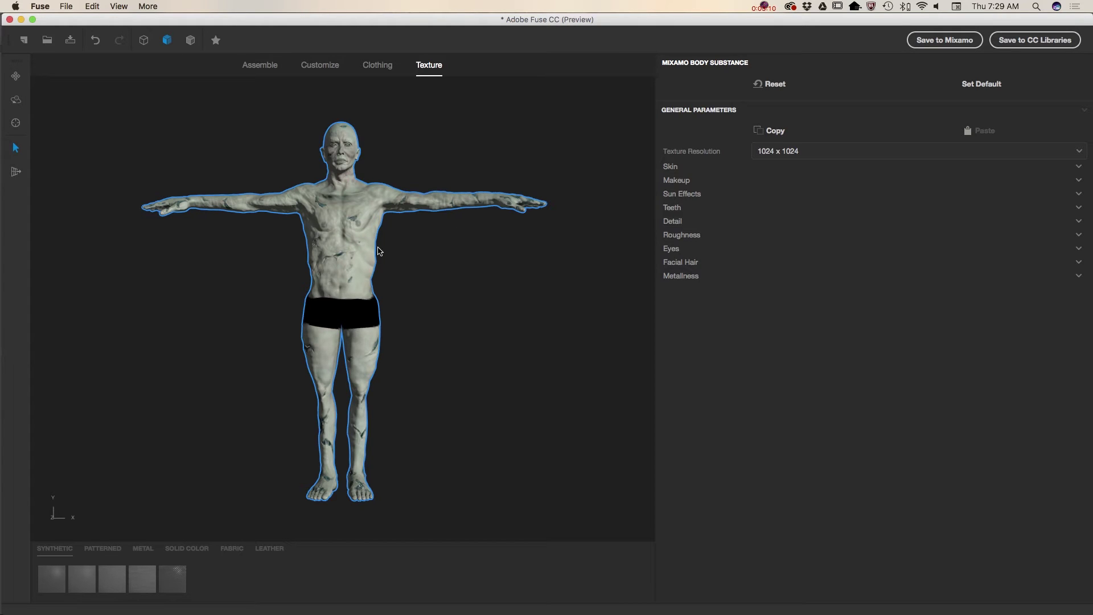
{"action": "left_click", "coordinate": [673, 167]}
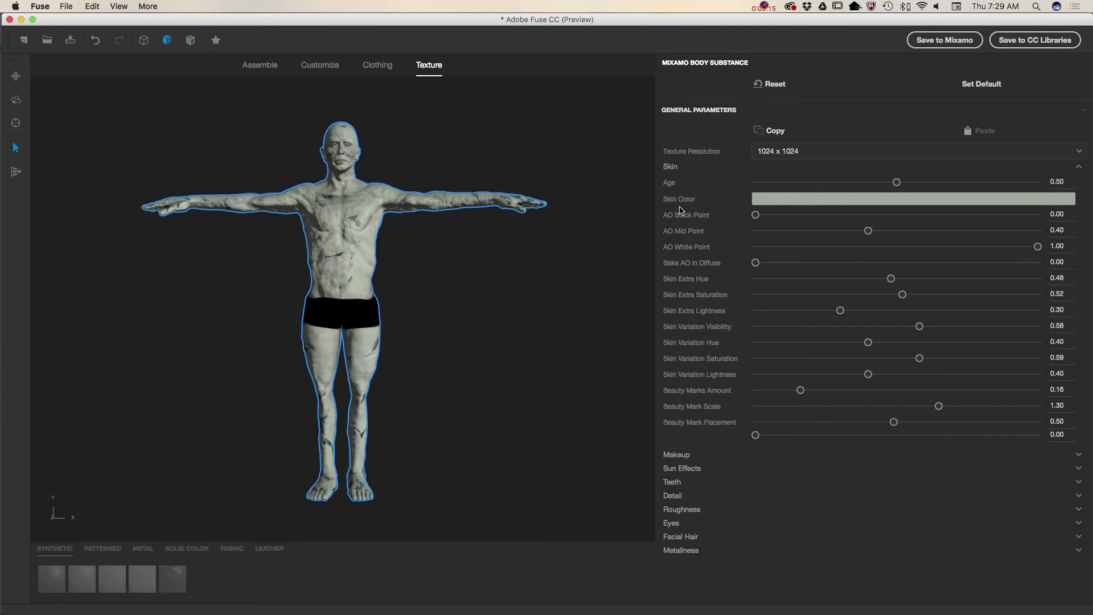
{"action": "left_click", "coordinate": [766, 203]}
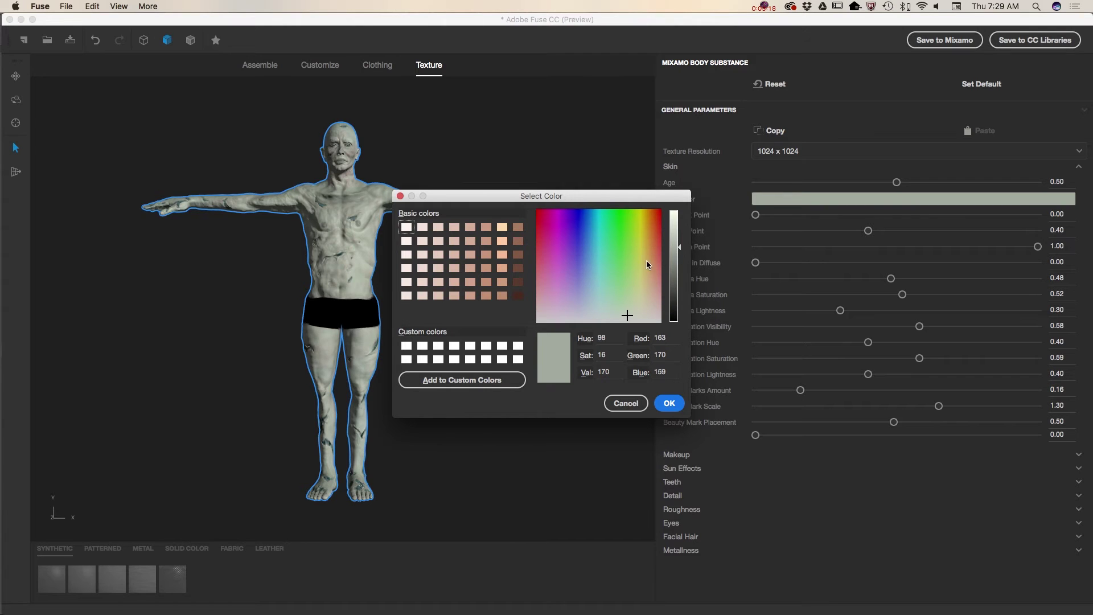
Adjust the skin colour's value and hue to a dark, desaturated grey
{"action": "left_click", "coordinate": [681, 247]}
{"action": "left_click_drag", "start_coordinate": [682, 249], "coordinate": [648, 314]}
{"action": "left_click", "coordinate": [671, 286]}
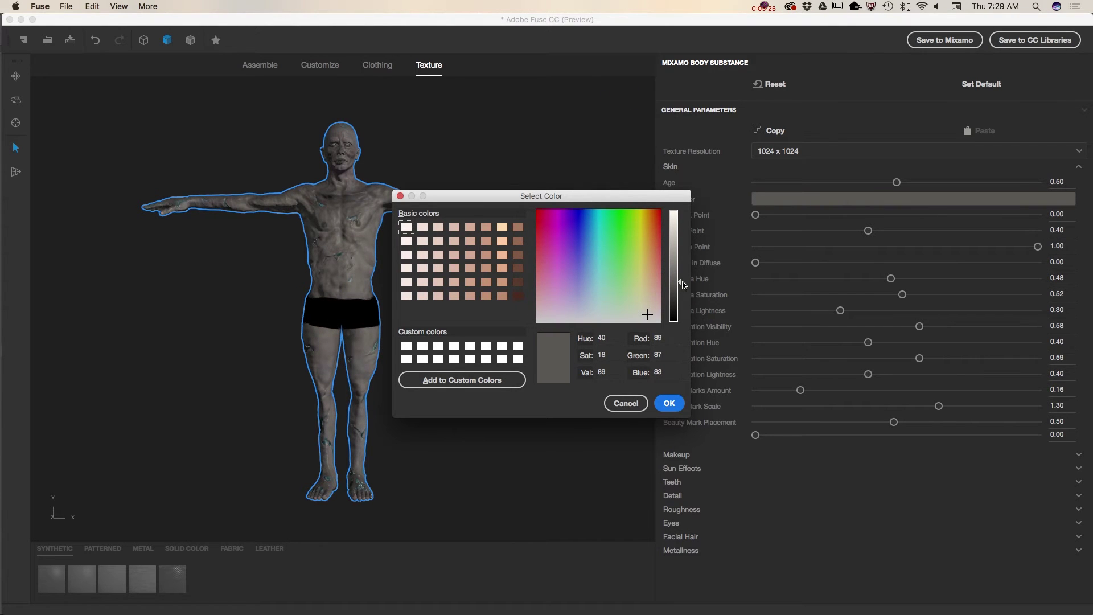
{"action": "left_click", "coordinate": [679, 274]}
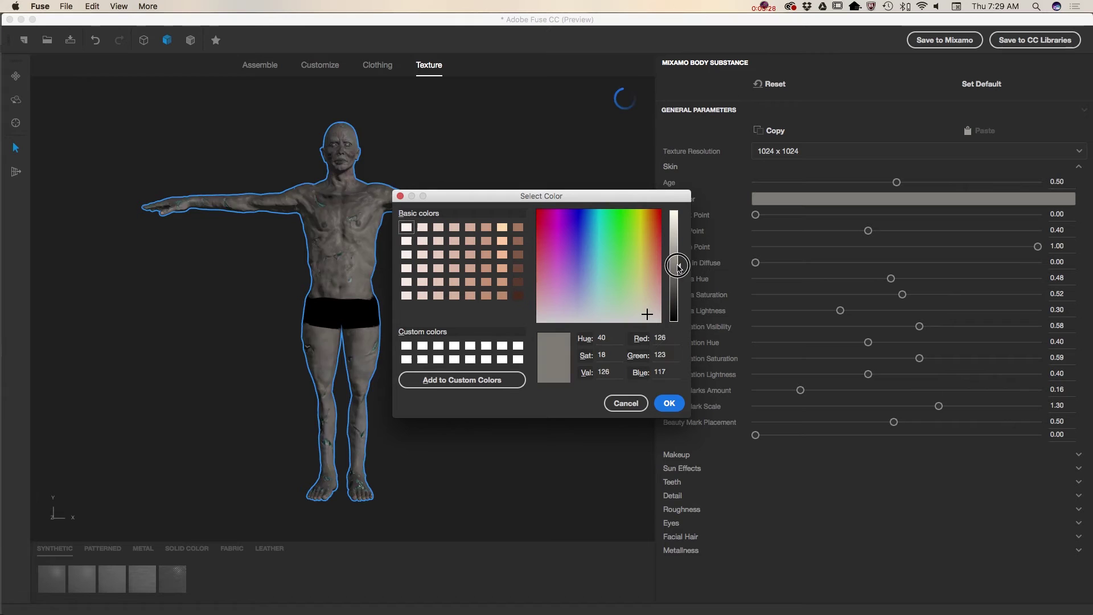
{"action": "mouse_move", "coordinate": [645, 311]}
{"action": "left_mouse_down"}
{"action": "mouse_move", "coordinate": [633, 304]}
{"action": "mouse_move", "coordinate": [634, 318]}
{"action": "mouse_move", "coordinate": [639, 219]}
{"action": "mouse_move", "coordinate": [620, 215]}
{"action": "mouse_move", "coordinate": [663, 218]}
{"action": "mouse_move", "coordinate": [646, 234]}
{"action": "mouse_move", "coordinate": [655, 218]}
{"action": "mouse_move", "coordinate": [550, 221]}
{"action": "mouse_move", "coordinate": [596, 227]}
{"action": "mouse_move", "coordinate": [641, 321]}
{"action": "left_mouse_up"}
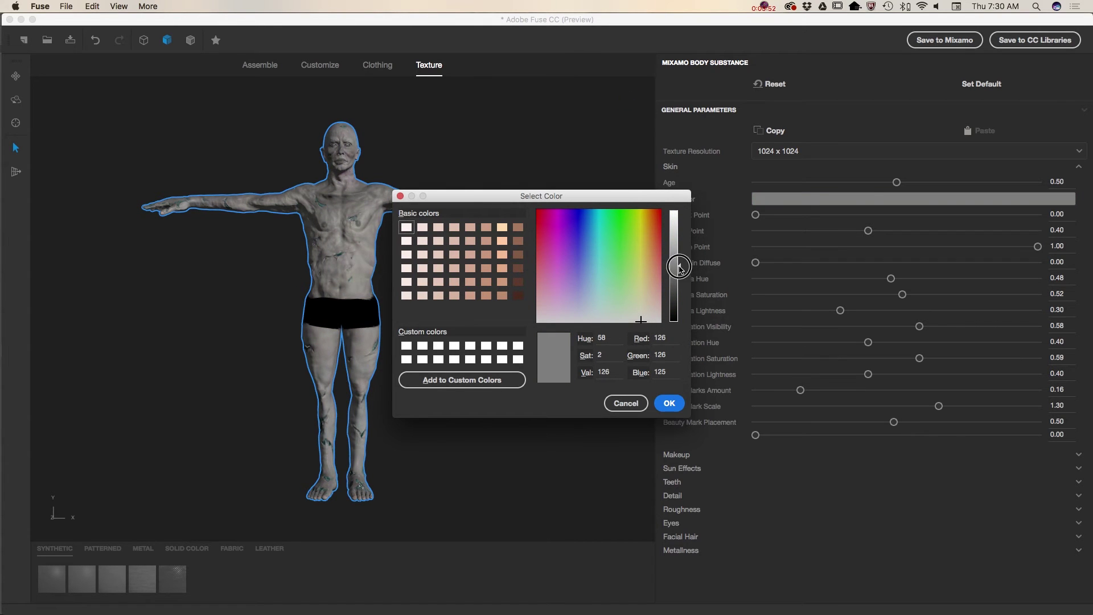
{"action": "left_click_drag", "start_coordinate": [675, 268], "coordinate": [673, 272]}
Confirm the grey skin, then set AO Black Point 0.58, Mid Point 0.71, White Point 0.85, Bake AO 0.12
{"action": "left_click", "coordinate": [671, 407]}
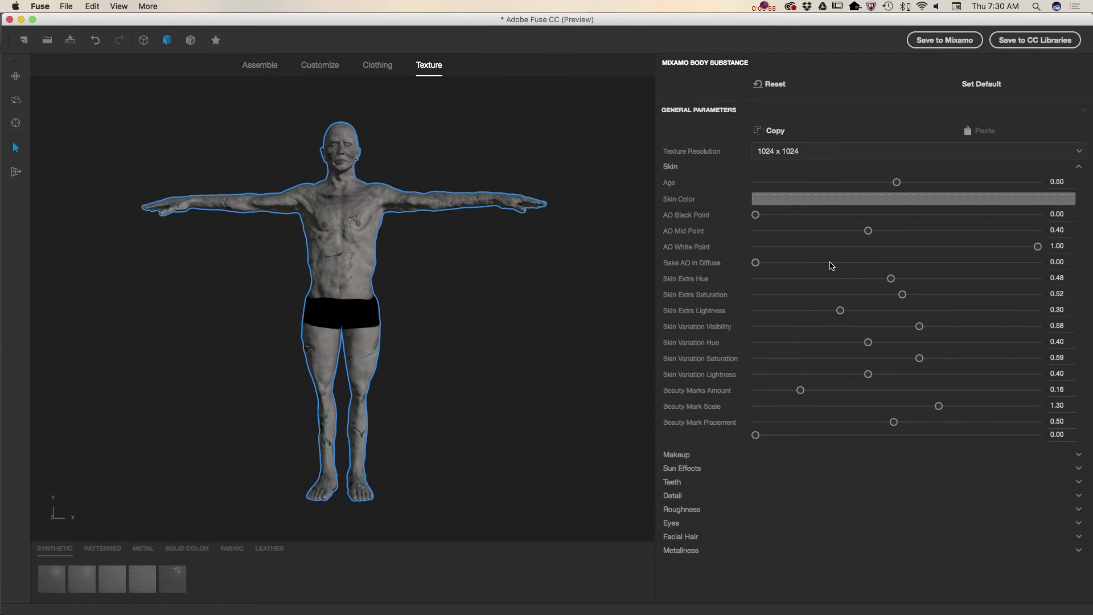
{"action": "mouse_move", "coordinate": [868, 232]}
{"action": "left_mouse_down"}
{"action": "mouse_move", "coordinate": [975, 242]}
{"action": "mouse_move", "coordinate": [955, 239]}
{"action": "left_mouse_up"}
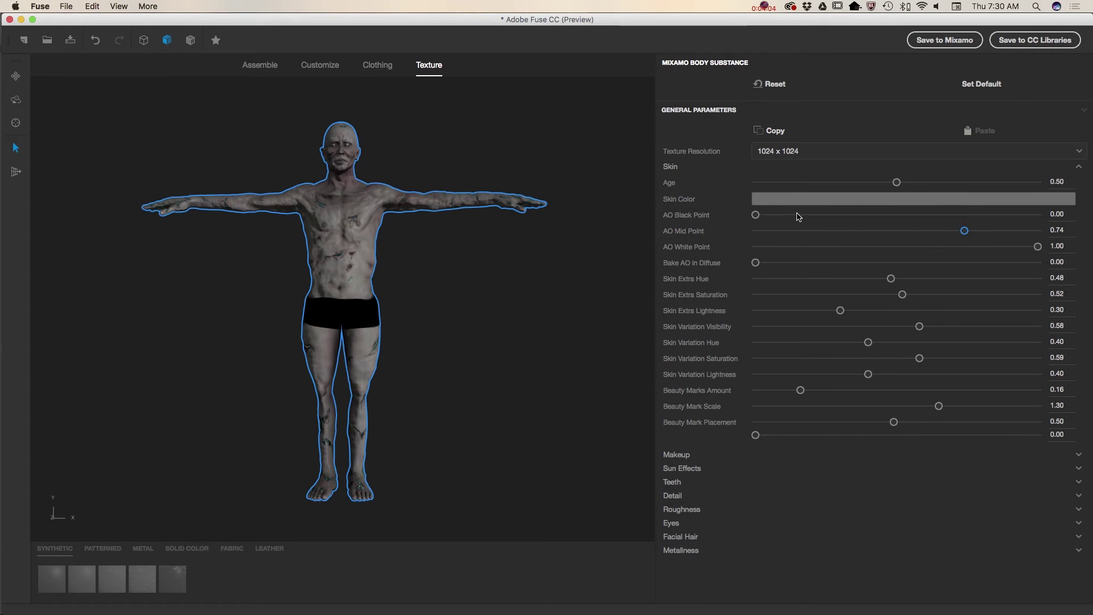
{"action": "left_click_drag", "start_coordinate": [756, 214], "coordinate": [920, 228]}
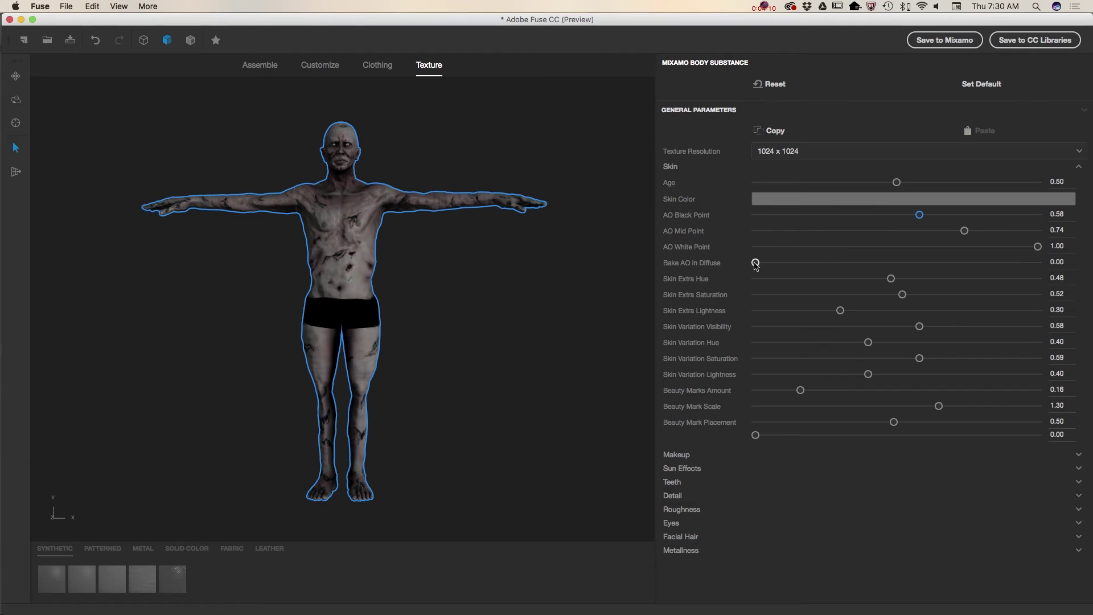
{"action": "mouse_move", "coordinate": [755, 263]}
{"action": "left_mouse_down"}
{"action": "mouse_move", "coordinate": [854, 260]}
{"action": "mouse_move", "coordinate": [789, 263]}
{"action": "left_mouse_up"}
{"action": "left_click_drag", "start_coordinate": [964, 230], "coordinate": [957, 231]}
{"action": "mouse_move", "coordinate": [1037, 246]}
{"action": "left_mouse_down"}
{"action": "mouse_move", "coordinate": [938, 245]}
{"action": "mouse_move", "coordinate": [996, 249]}
{"action": "left_mouse_up"}
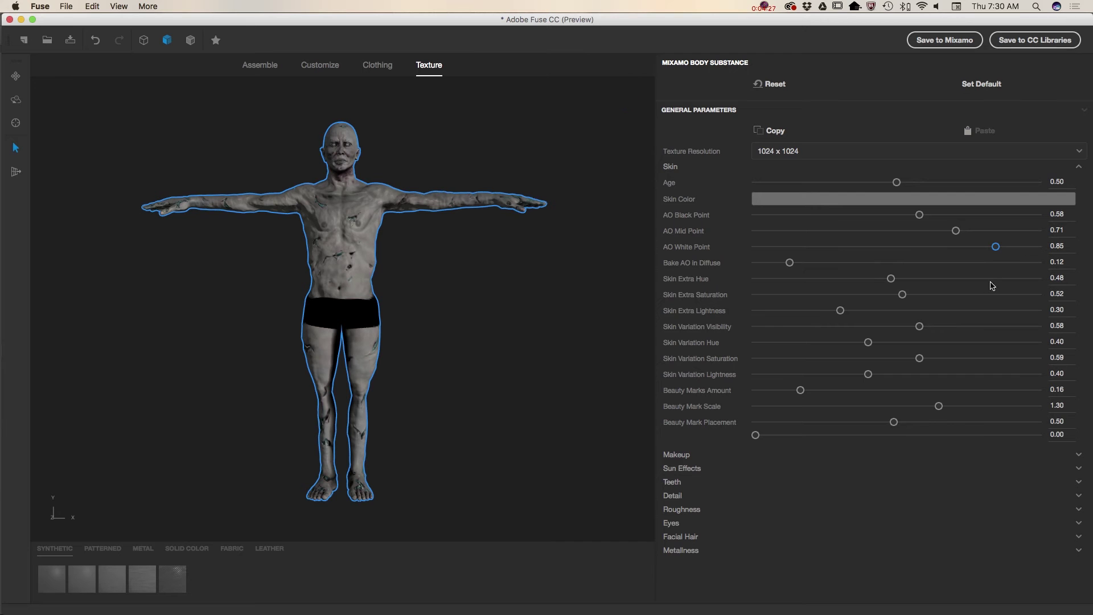
Dress the zombie in Blazer Open Dress Shirt, Dress Pant and a Fedora
{"action": "left_click", "coordinate": [379, 66]}
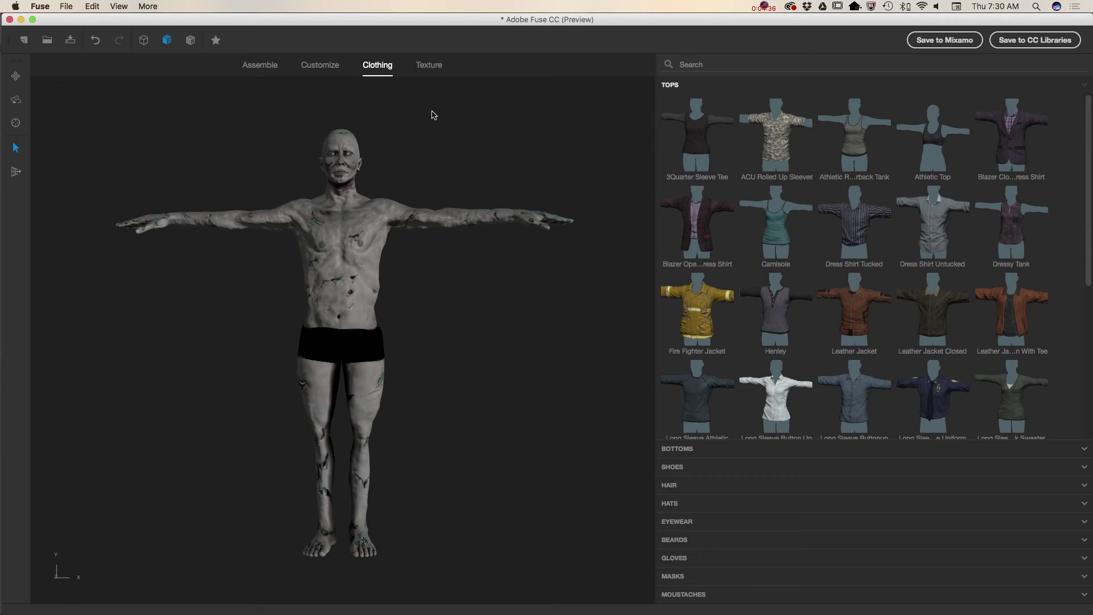
{"action": "left_click", "coordinate": [699, 234]}
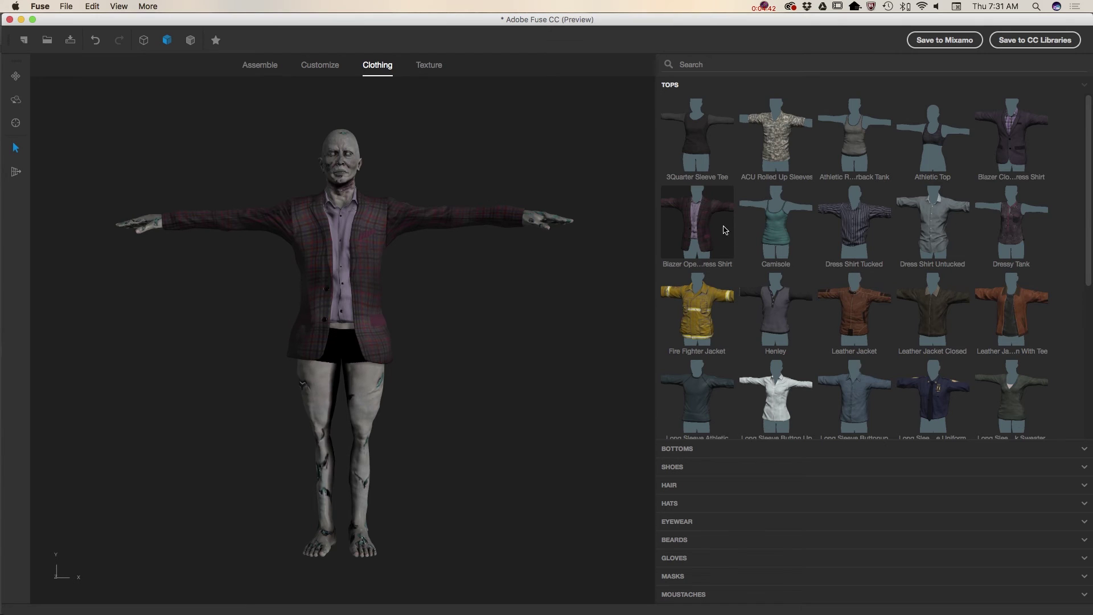
{"action": "left_click", "coordinate": [678, 449]}
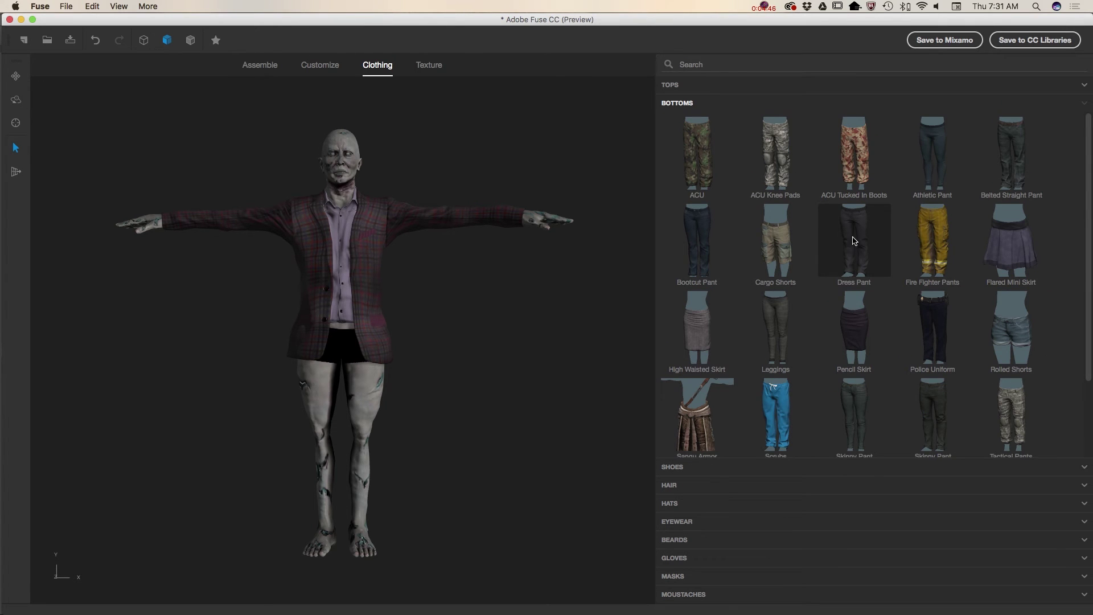
{"action": "left_click", "coordinate": [857, 258]}
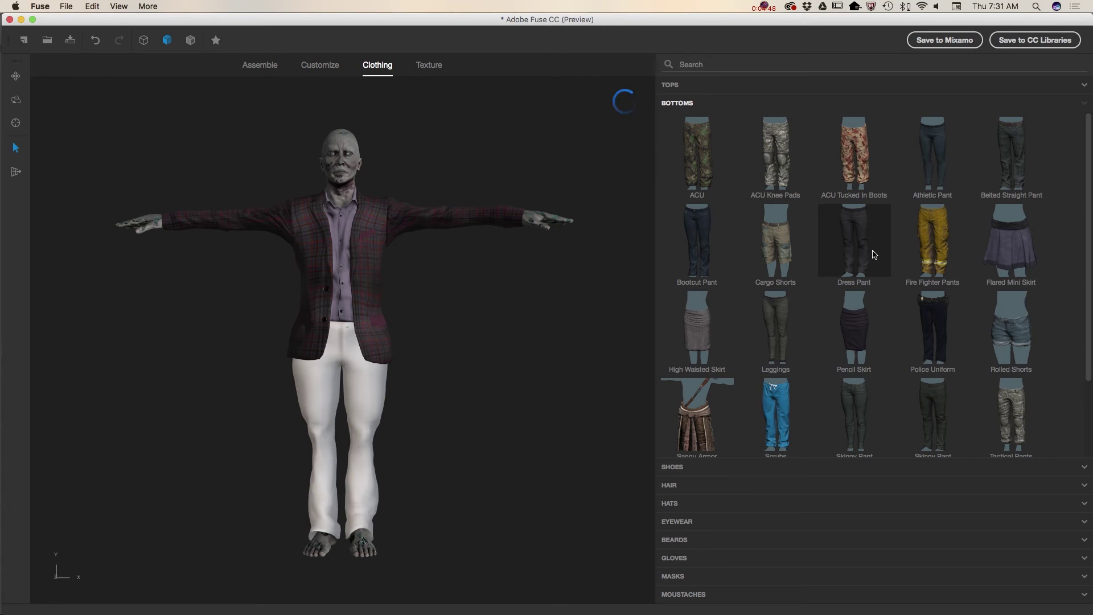
{"action": "left_click", "coordinate": [671, 504]}
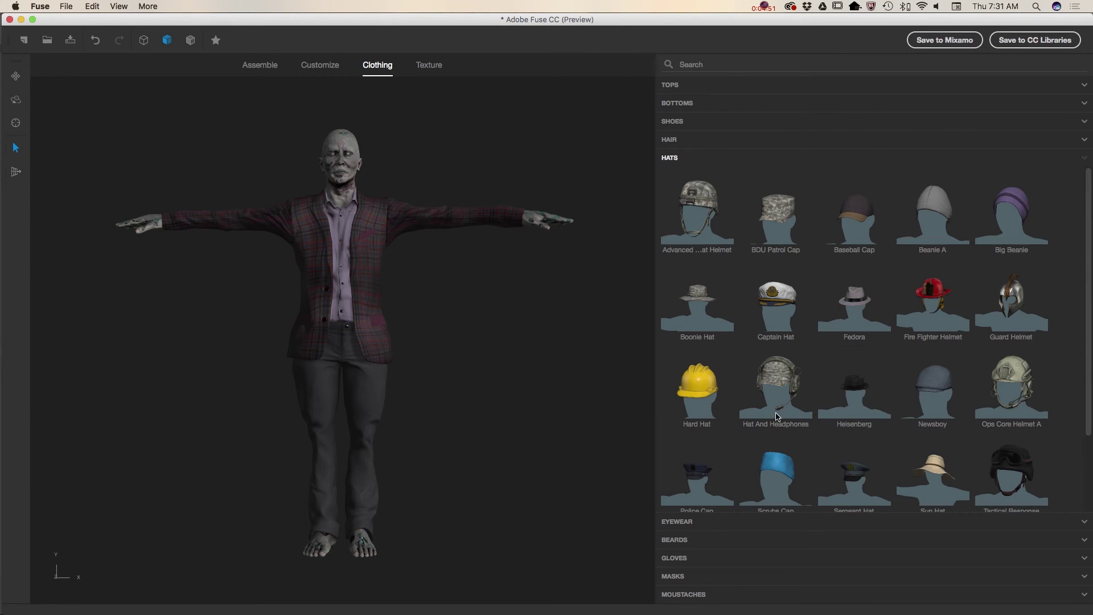
{"action": "left_click", "coordinate": [852, 312]}
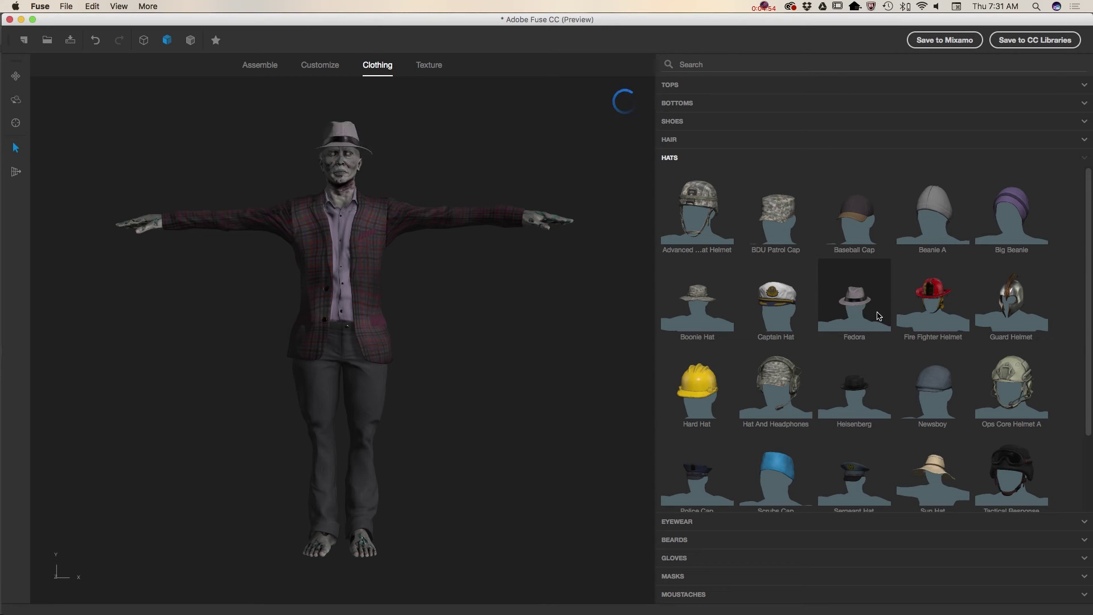
Set the fedora's MAIN_FABRIC - HERRINGBONE colour to black
{"action": "left_click", "coordinate": [425, 66]}
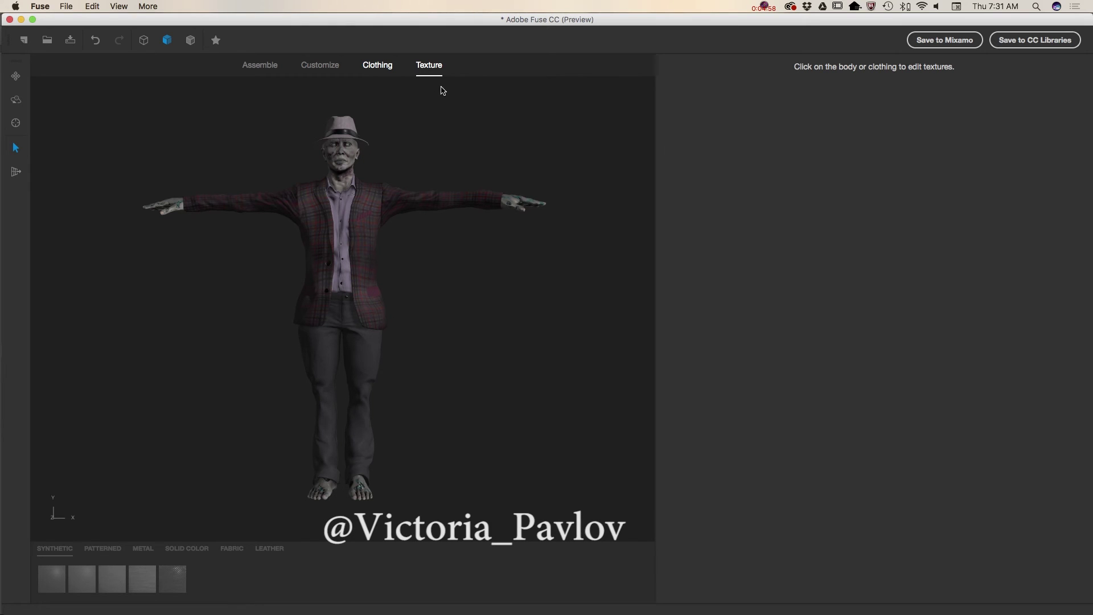
{"action": "left_click", "coordinate": [346, 131]}
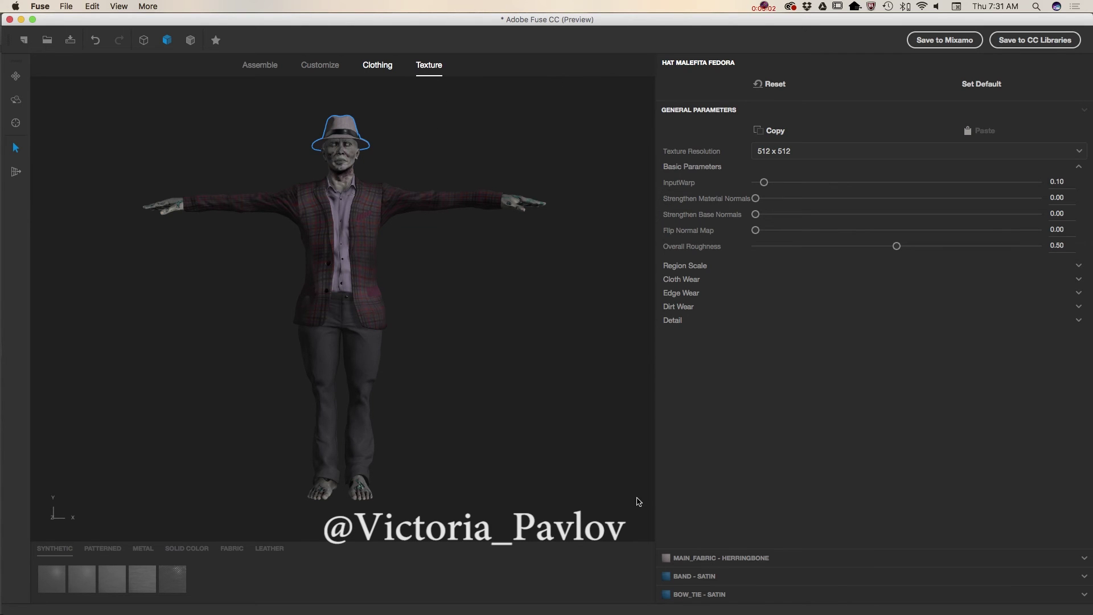
{"action": "left_click", "coordinate": [667, 563]}
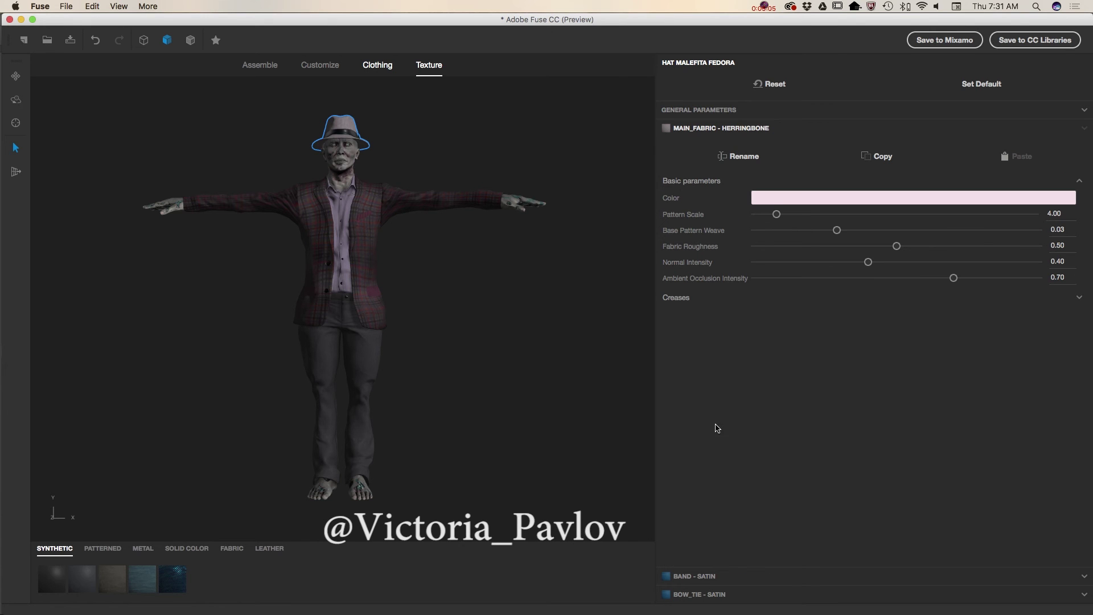
{"action": "left_click", "coordinate": [766, 198]}
{"action": "left_click_drag", "start_coordinate": [671, 217], "coordinate": [670, 320]}
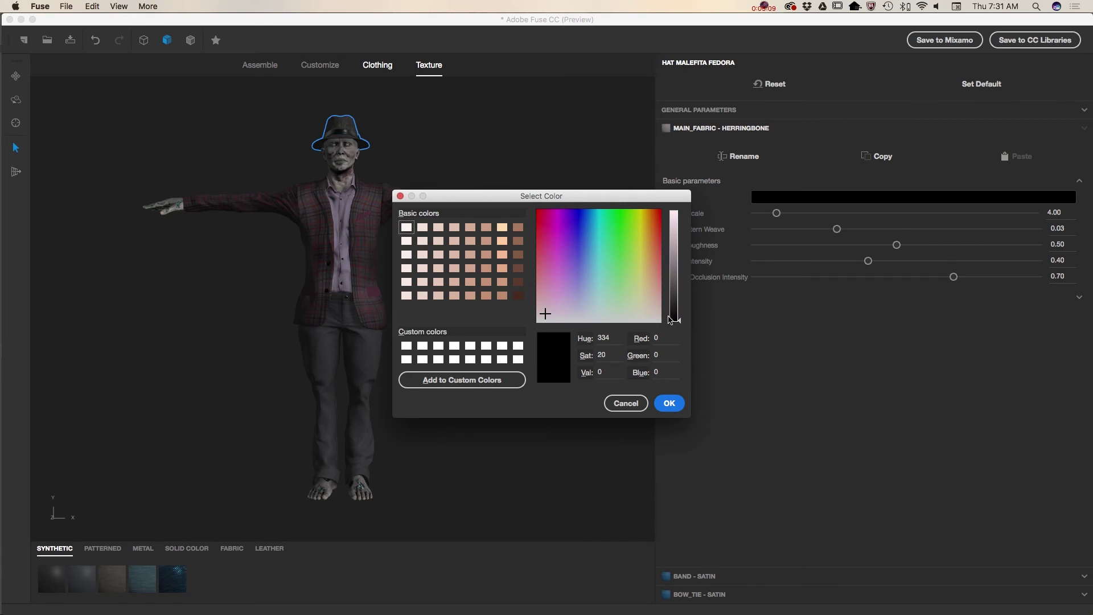
{"action": "left_click", "coordinate": [669, 403]}
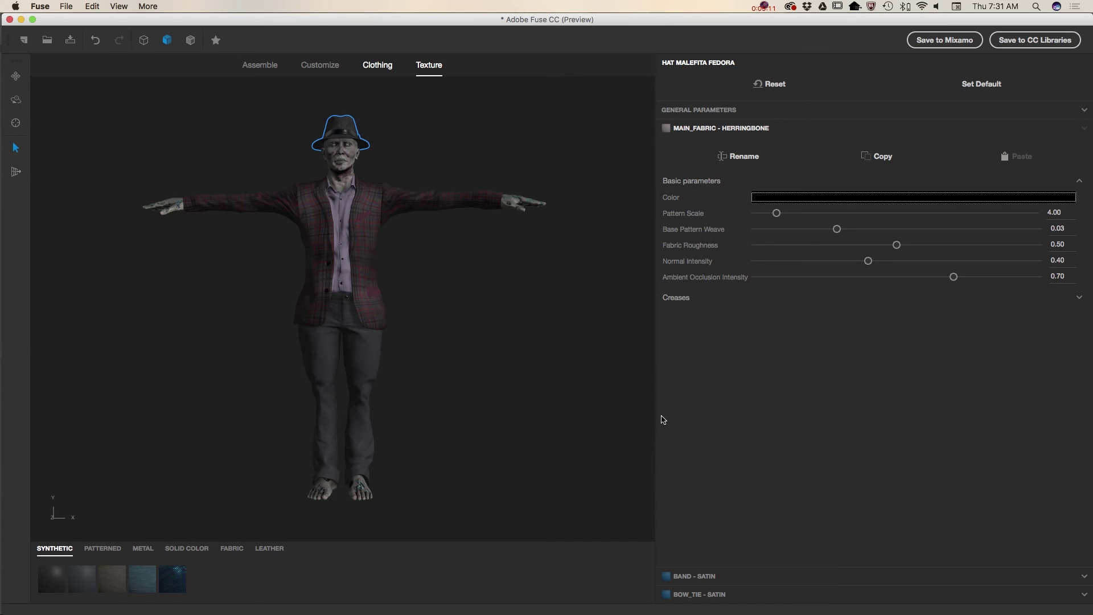
{"action": "left_click", "coordinate": [376, 259]}
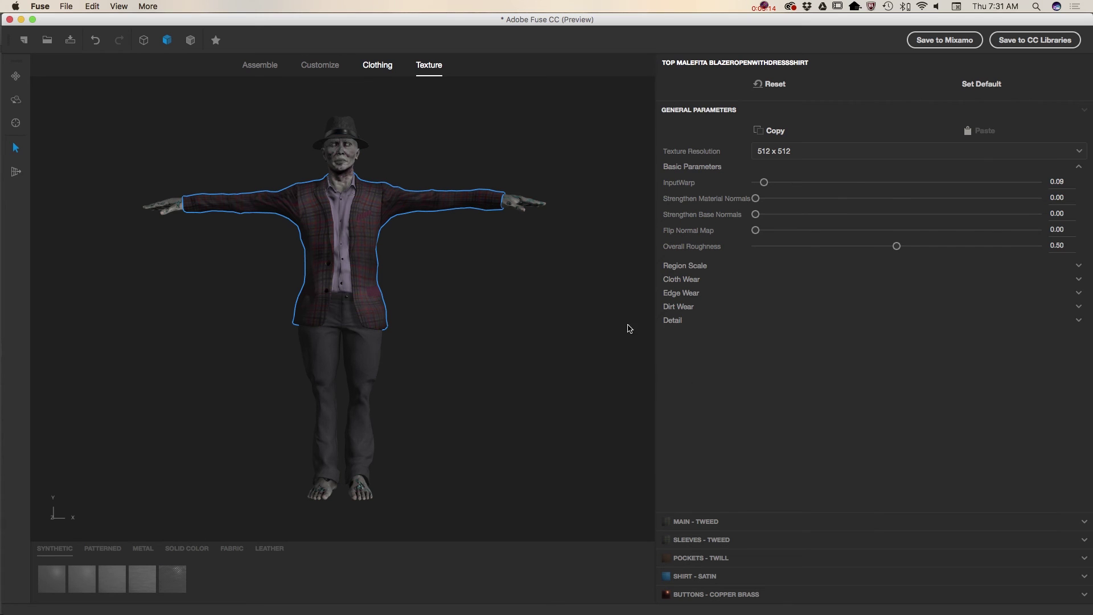
Set the blazer's MAIN - TWEED fabric colour to black
{"action": "left_click", "coordinate": [669, 522]}
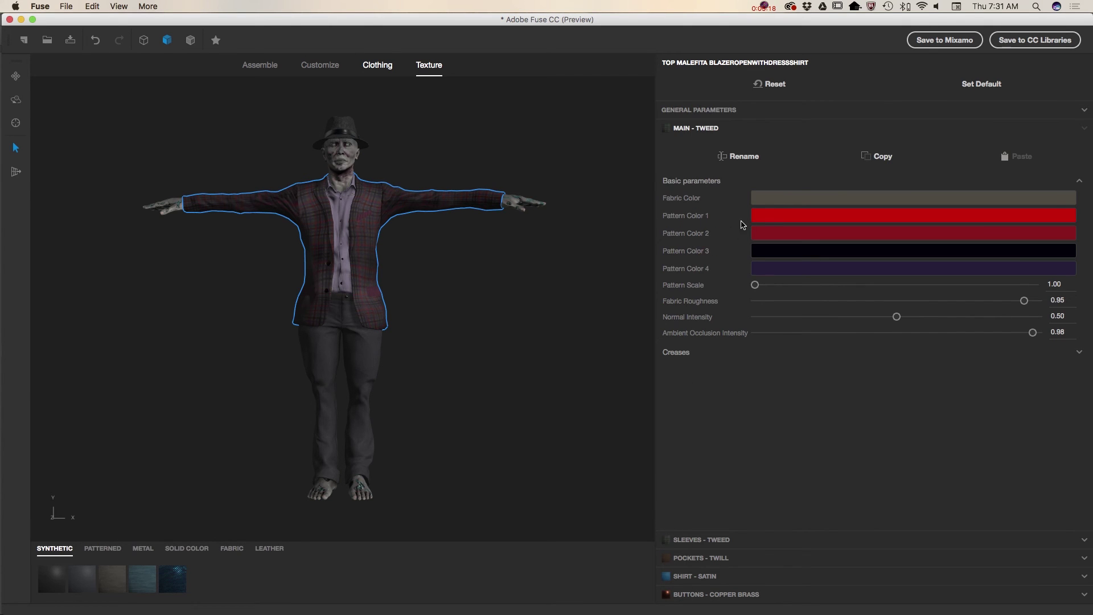
{"action": "left_click", "coordinate": [775, 200]}
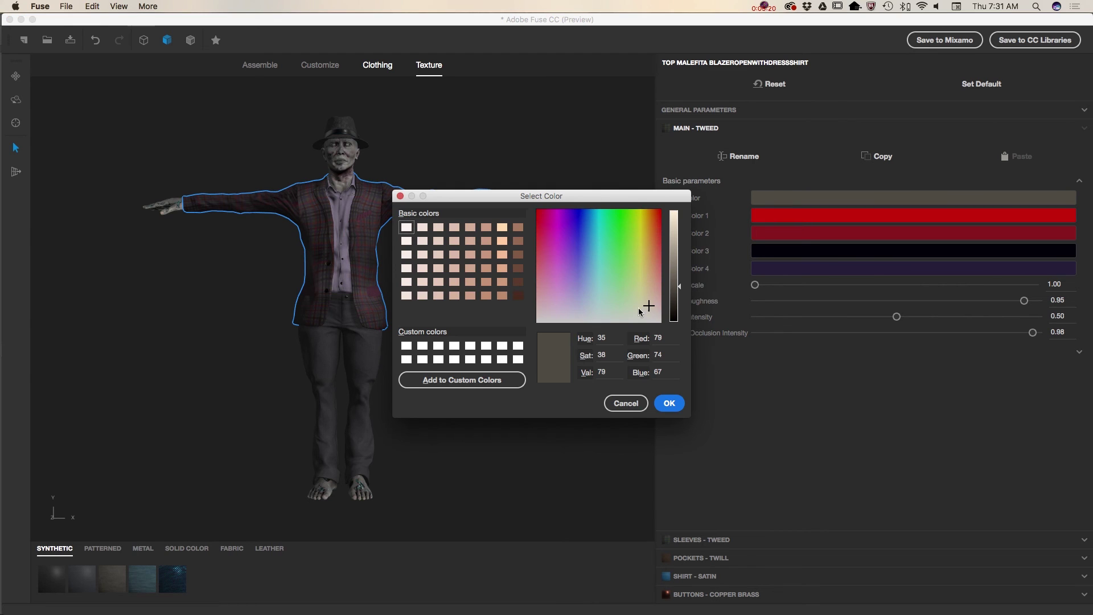
{"action": "left_click_drag", "start_coordinate": [681, 287], "coordinate": [674, 322]}
{"action": "left_click", "coordinate": [669, 403]}
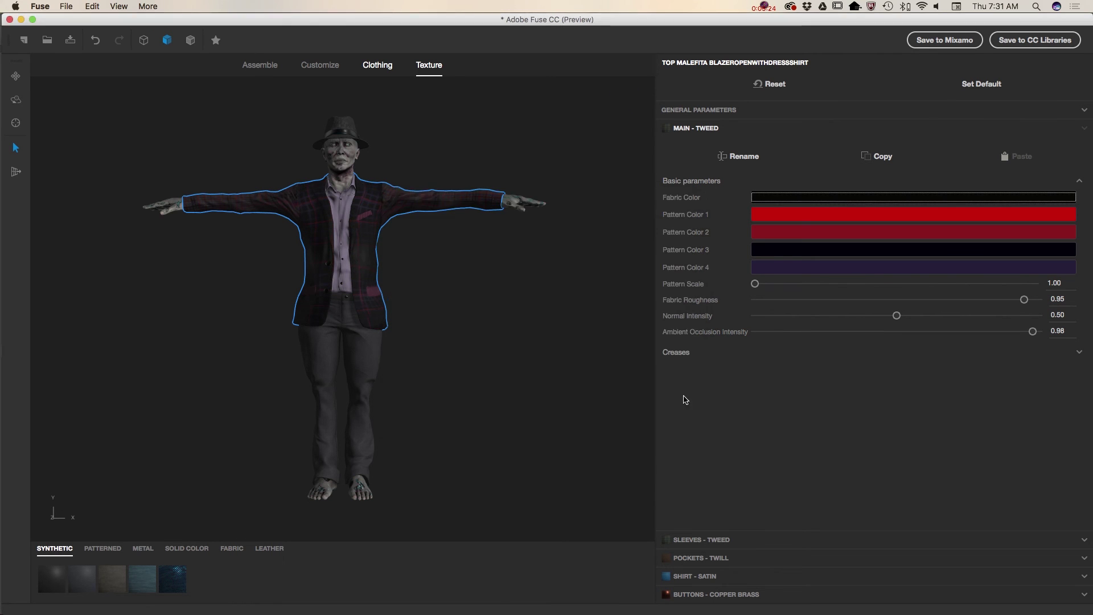
Darken the tweed's first and second pattern colours from red to near-black
{"action": "left_click", "coordinate": [777, 215]}
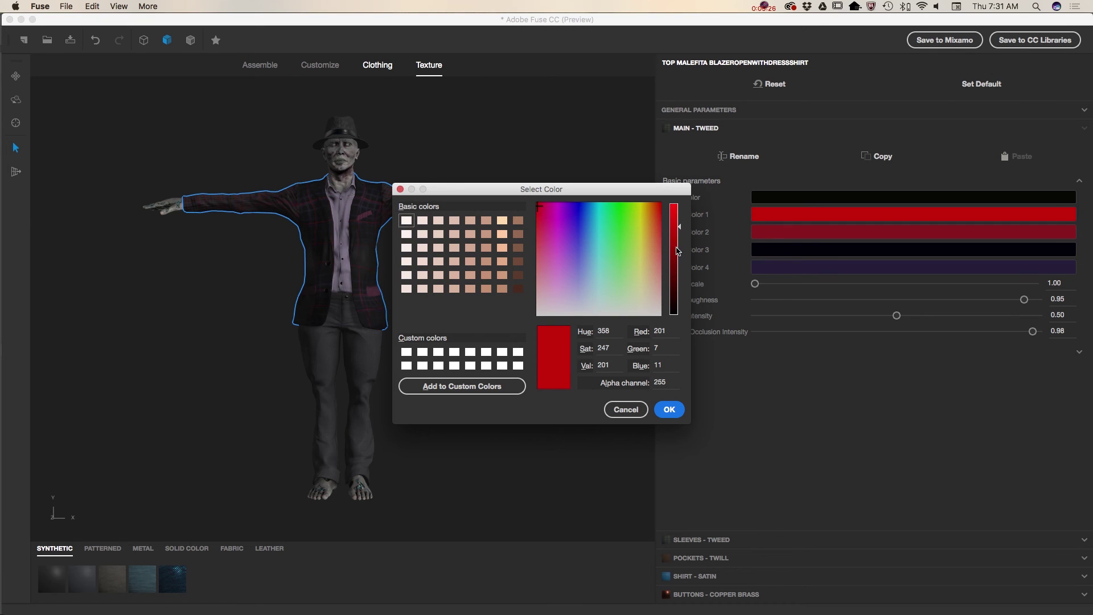
{"action": "left_click_drag", "start_coordinate": [679, 229], "coordinate": [673, 304]}
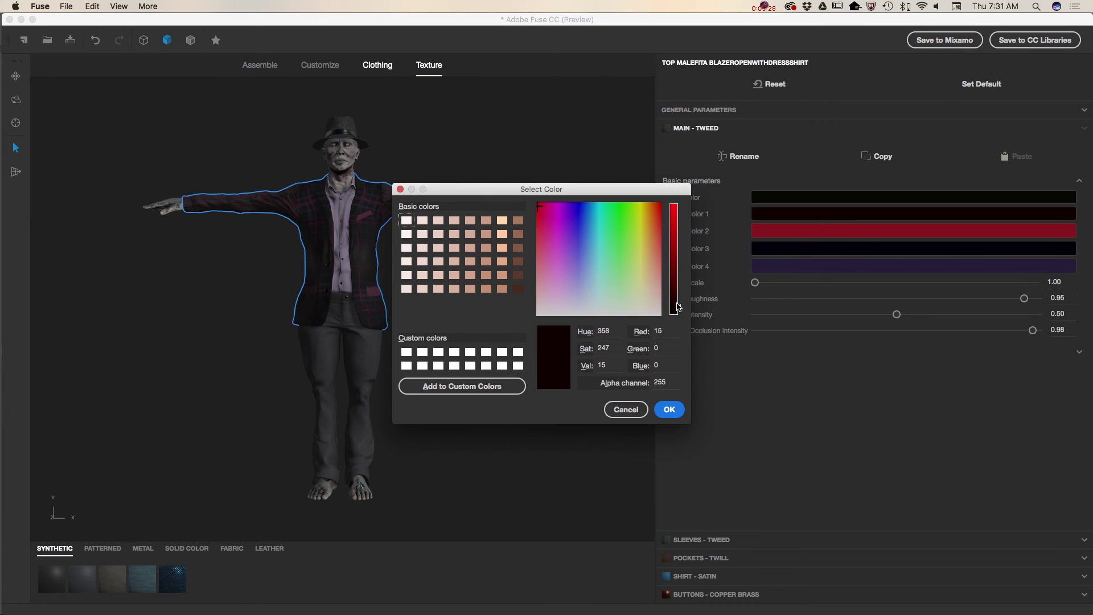
{"action": "left_click", "coordinate": [669, 410]}
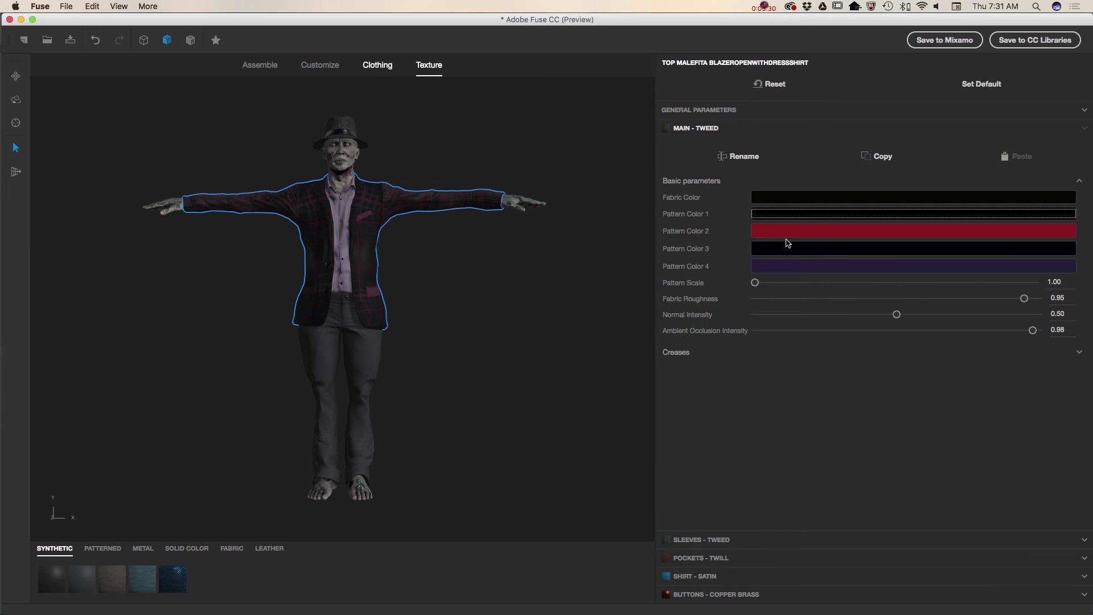
{"action": "left_click", "coordinate": [794, 231]}
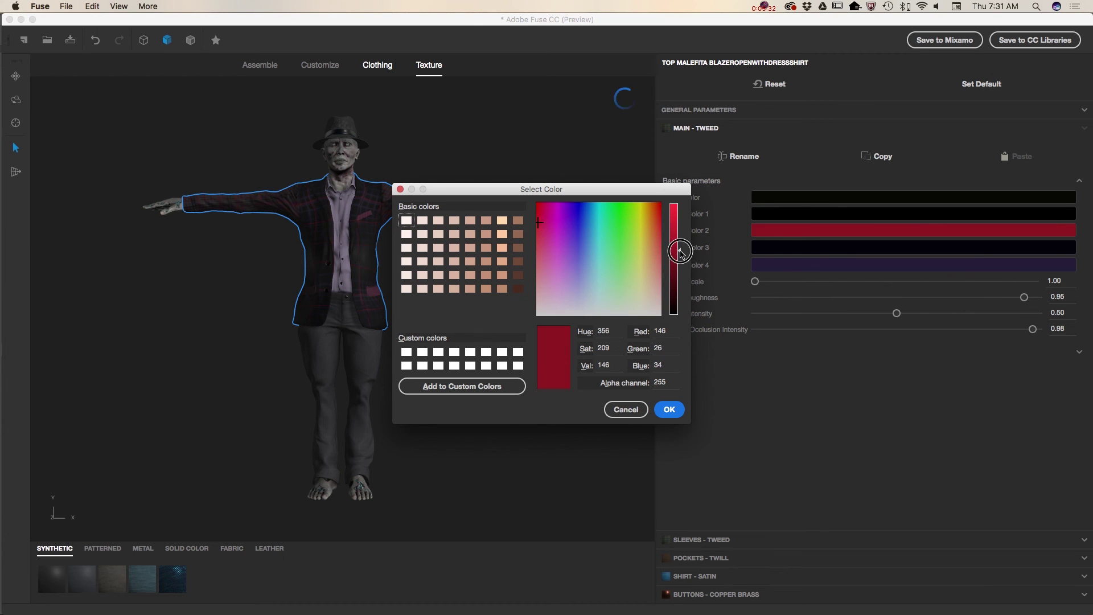
{"action": "left_click_drag", "start_coordinate": [680, 255], "coordinate": [678, 302]}
{"action": "left_click", "coordinate": [668, 418]}
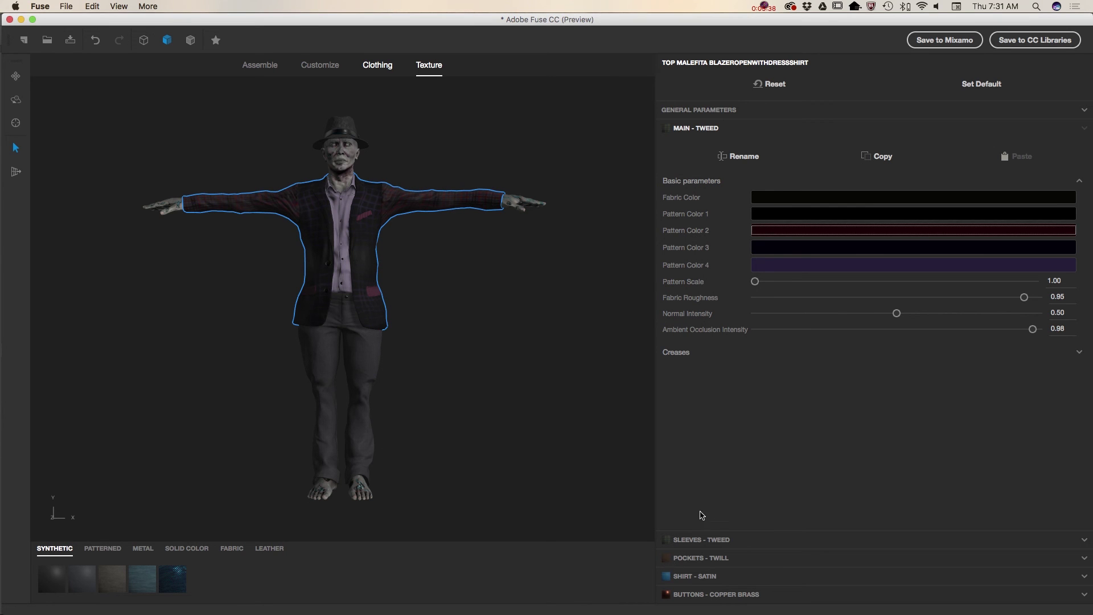
Set the POCKETS - TWILL Color 01 to black
{"action": "left_click", "coordinate": [671, 559]}
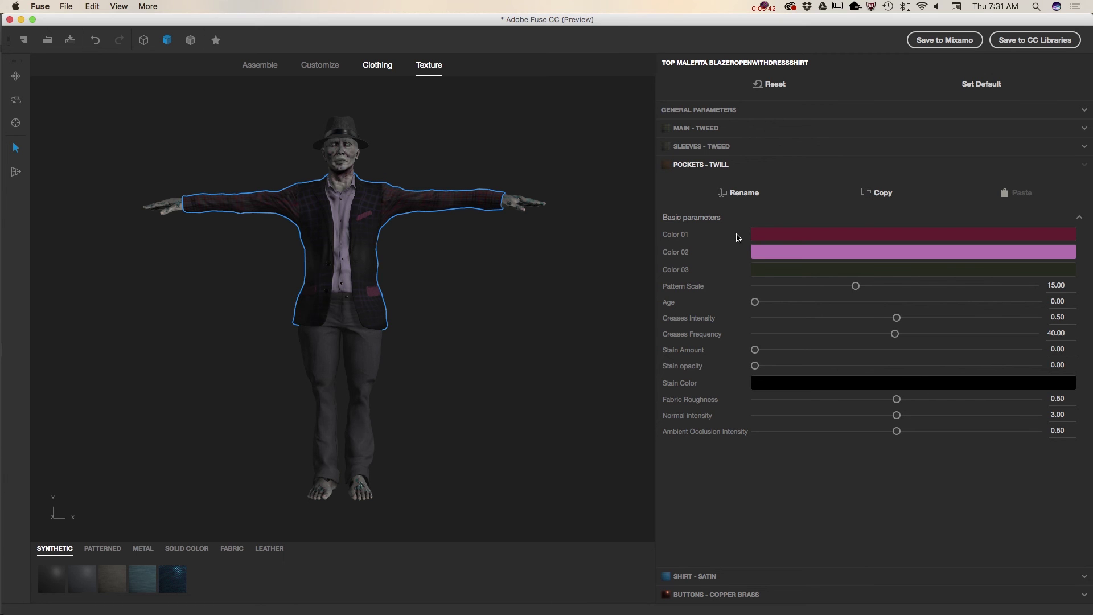
{"action": "left_click", "coordinate": [775, 239]}
{"action": "left_click_drag", "start_coordinate": [674, 283], "coordinate": [682, 321]}
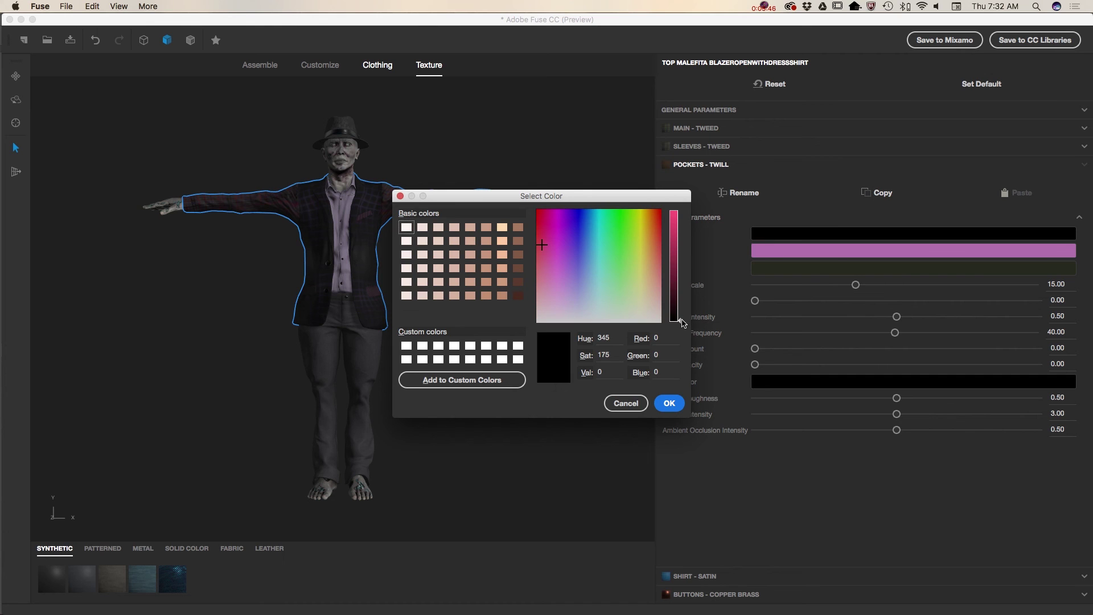
{"action": "left_click", "coordinate": [669, 404]}
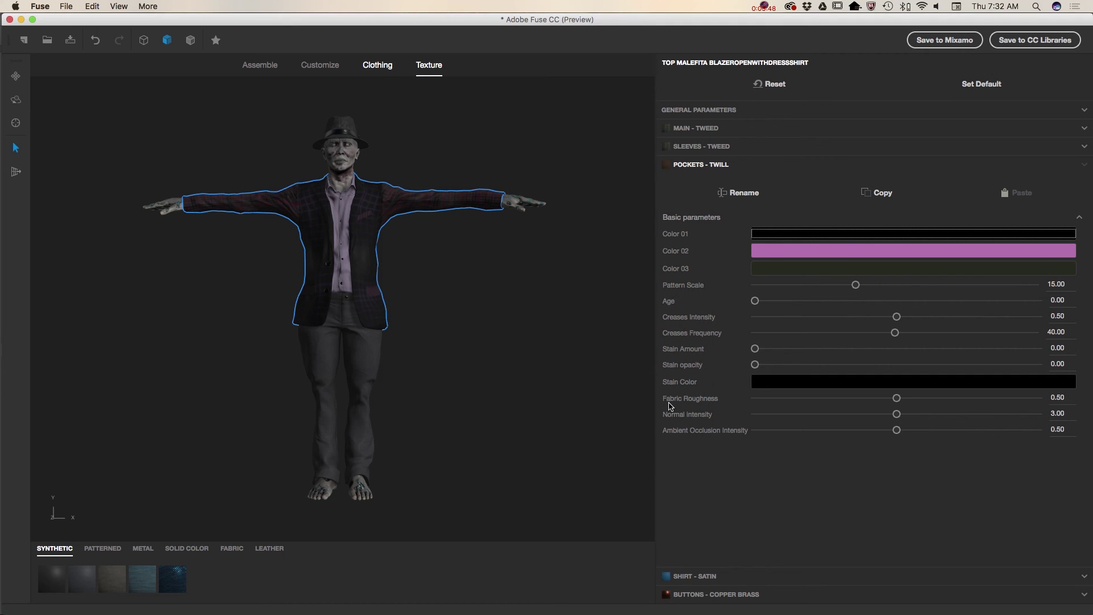